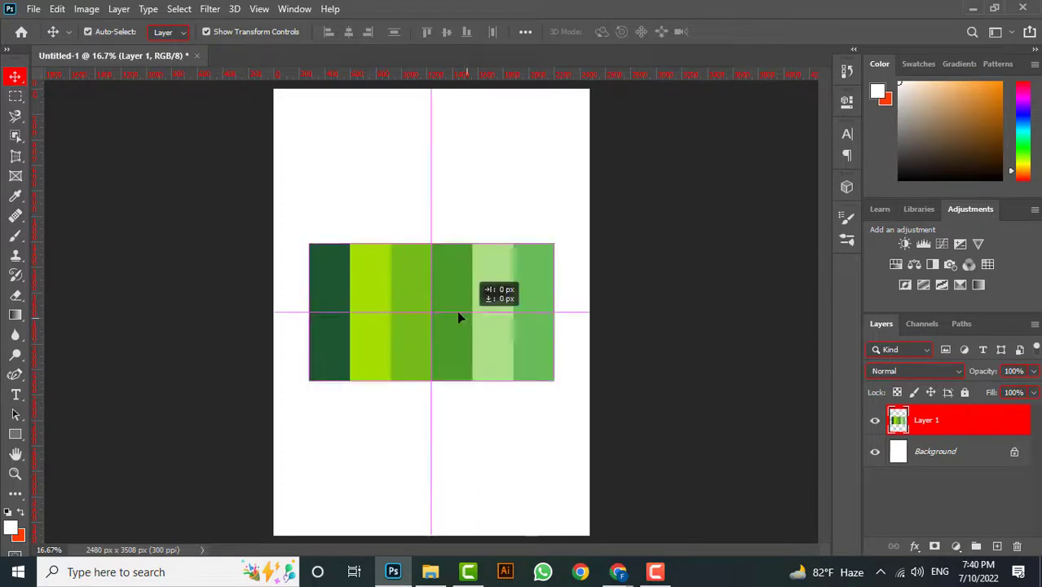
Scale the green palette strip down to 36.66% and place it in the page's upper-left corner
drag(349, 244, 515, 168)
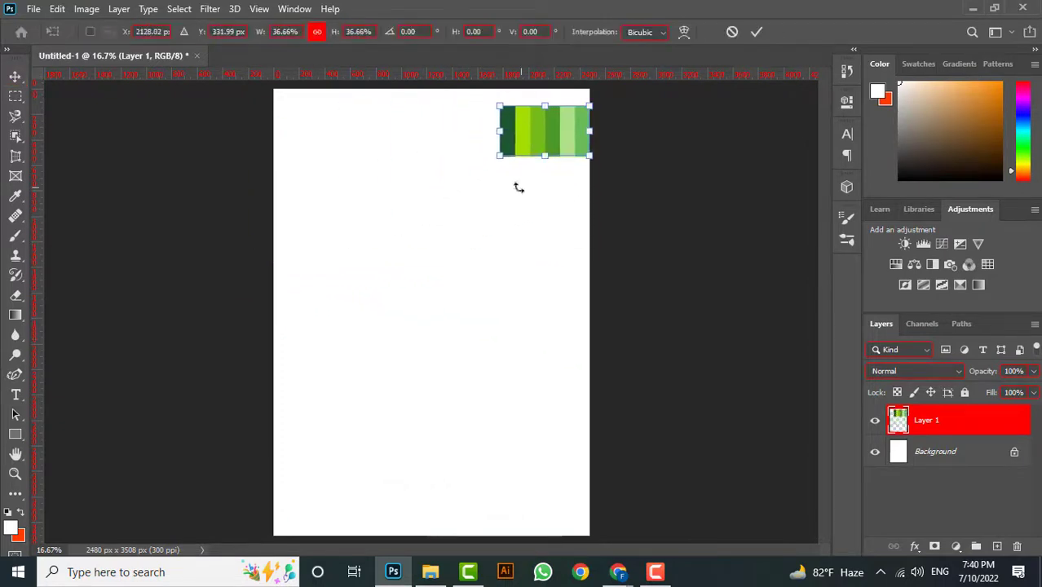
drag(544, 135, 318, 116)
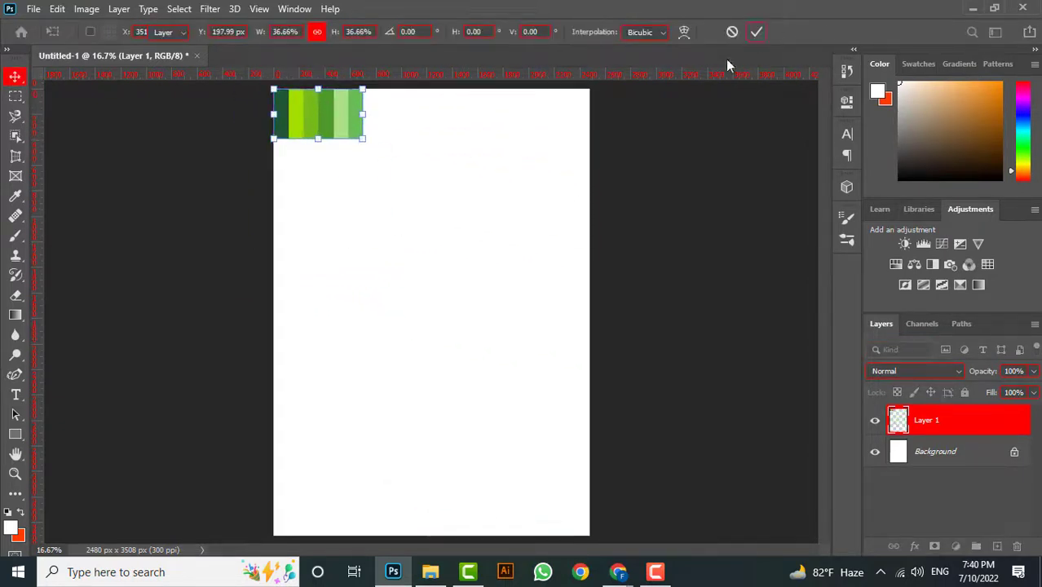
click(757, 32)
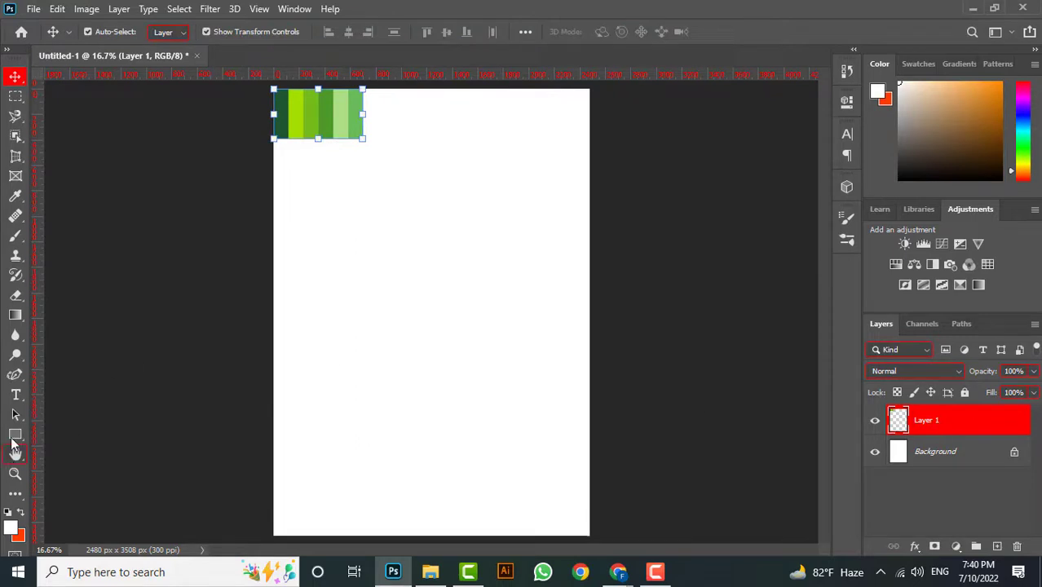
Fill the empty area of the palette layer with the strip's dark green using the Paint Bucket tool
click(16, 315)
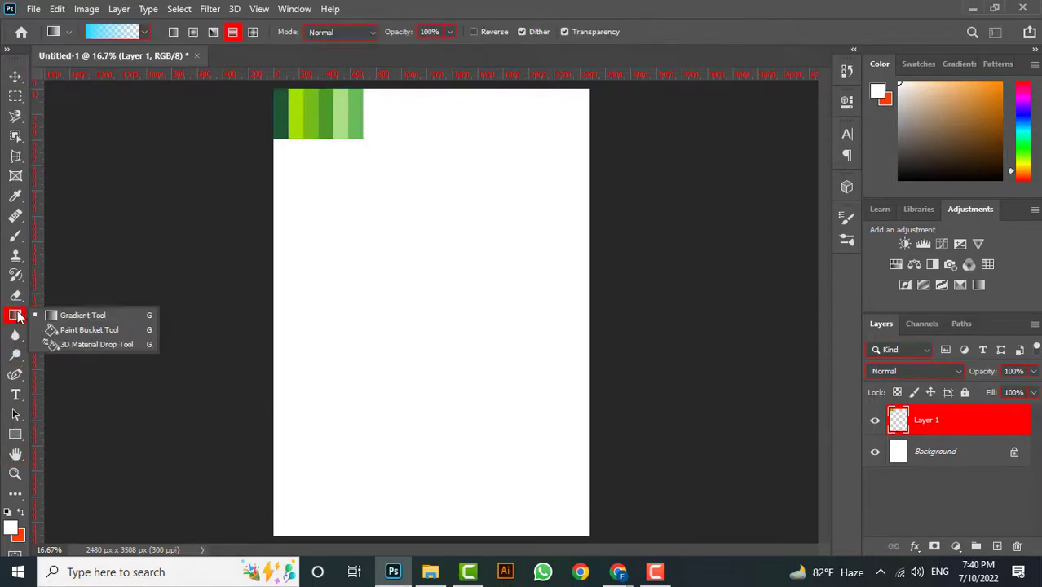
click(82, 330)
alt+click(291, 118)
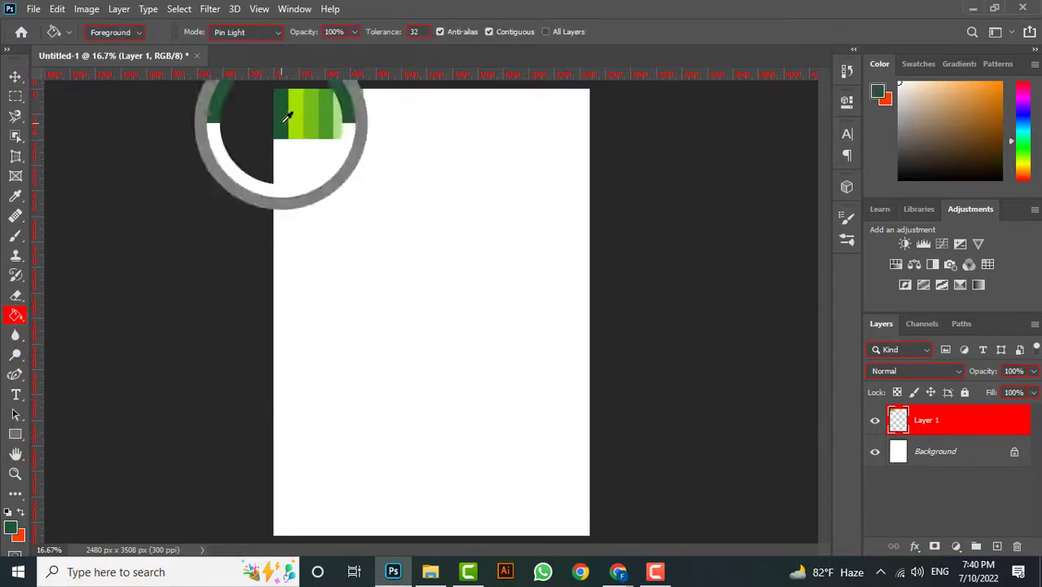
click(338, 240)
click(14, 77)
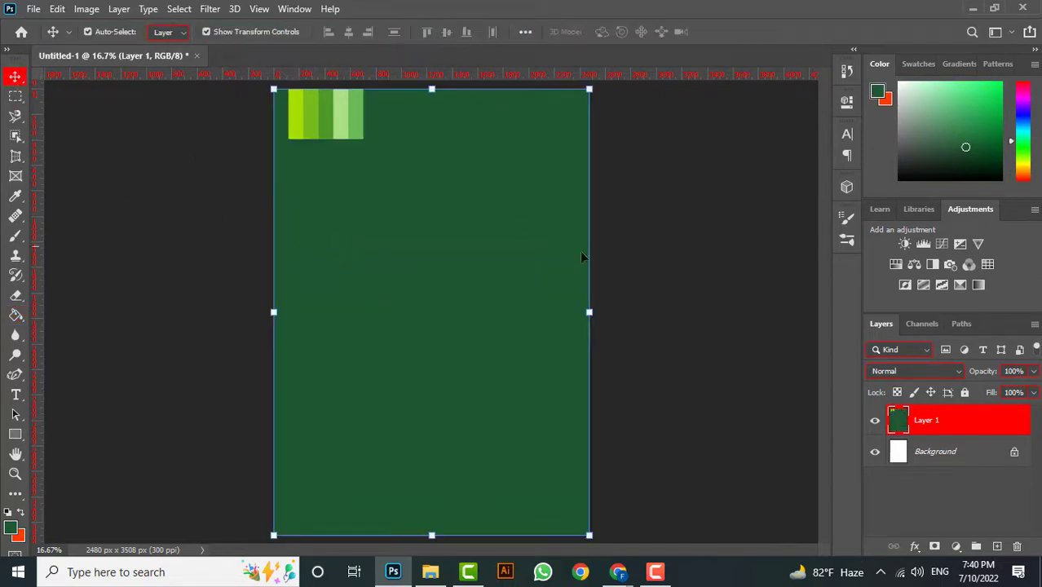
Add a new layer and start a Curvature Pen path on the page's bottom edge, left of its middle
click(996, 546)
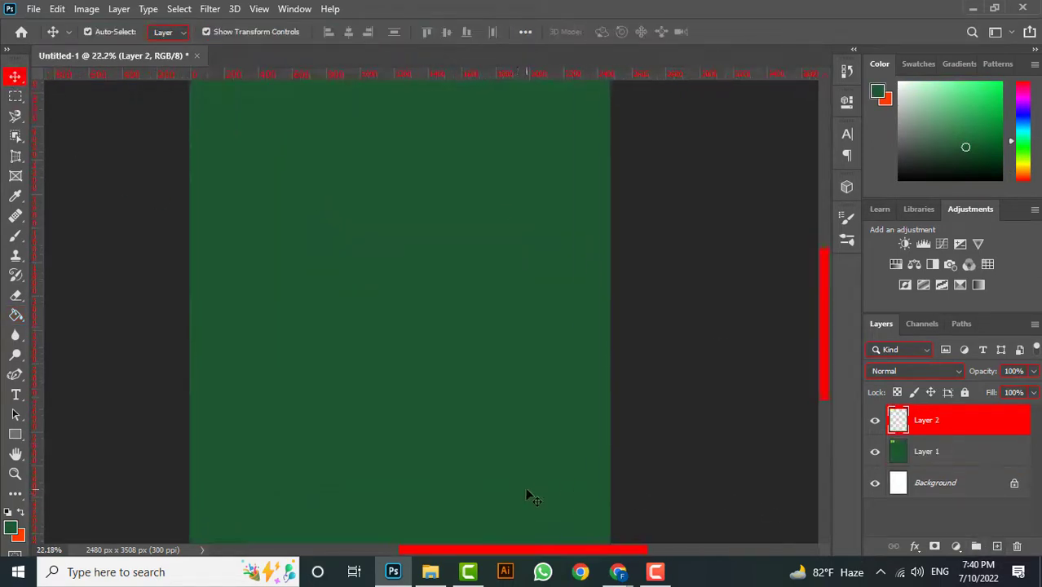
scroll(528, 493, up, 1)
scroll(409, 376, down, 2)
click(18, 379)
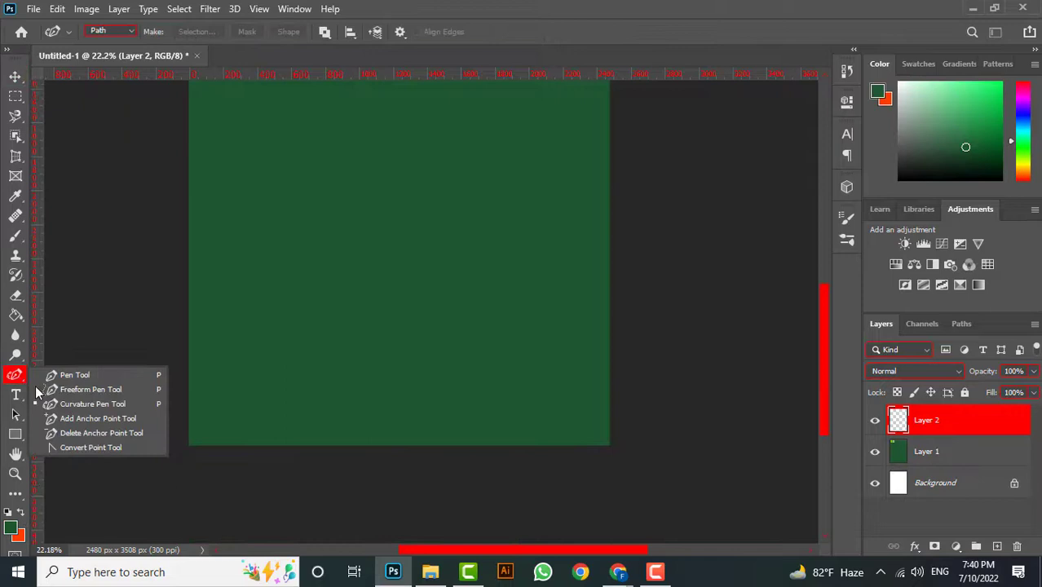
click(79, 405)
scroll(380, 467, up, 1)
scroll(341, 461, up, 1)
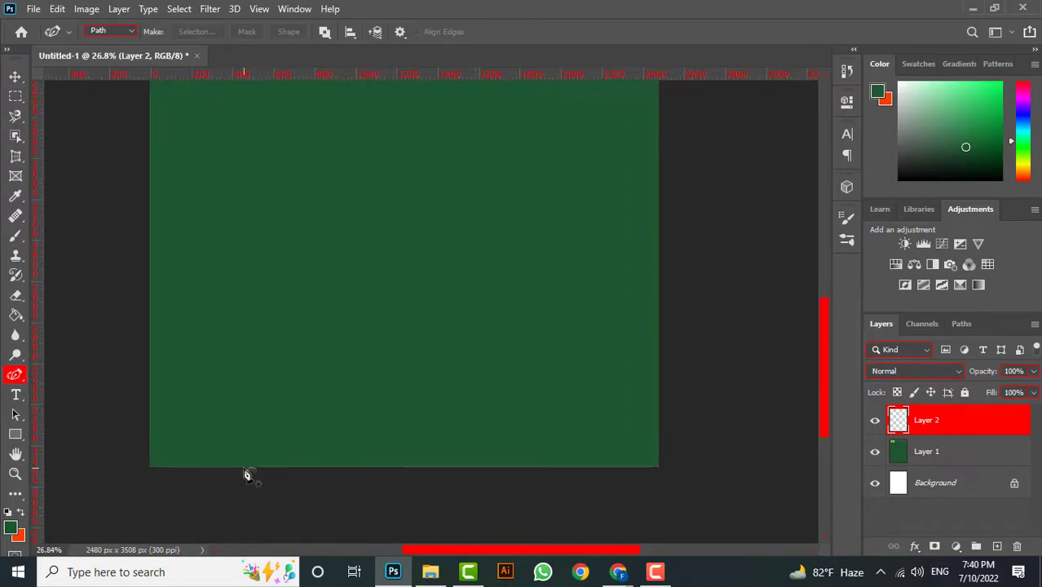
click(243, 468)
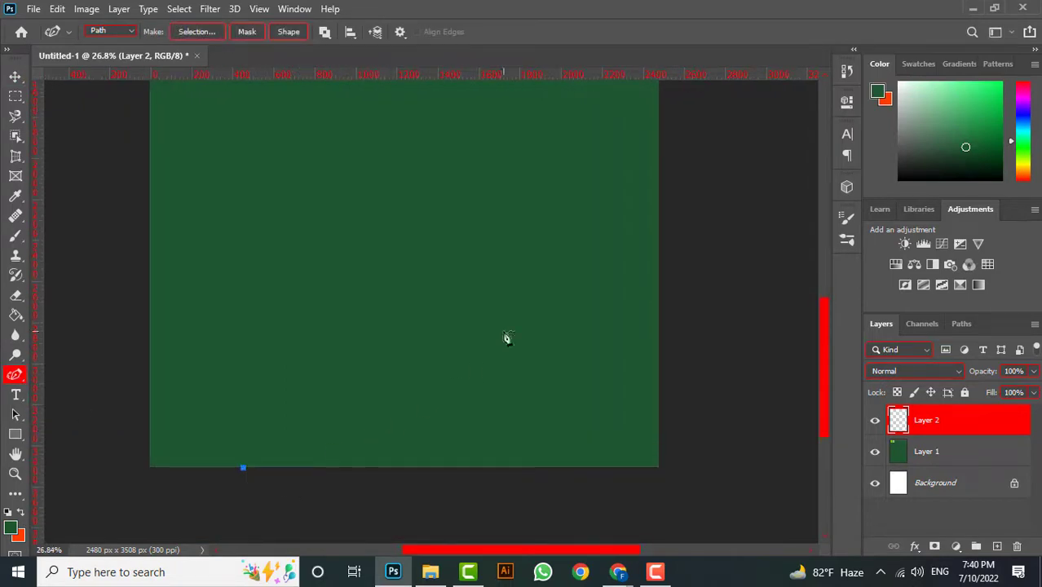
Continue the path diagonally up through two opposite rounded bends and end it on the page's right edge
click(535, 300)
click(499, 289)
click(466, 299)
drag(380, 335, 353, 320)
drag(448, 312, 373, 337)
mouse_move(499, 290)
mouse_down()
mouse_move(482, 292)
mouse_move(533, 297)
mouse_move(524, 292)
mouse_move(518, 320)
mouse_move(513, 300)
mouse_up()
double_click(516, 318)
drag(418, 274, 664, 97)
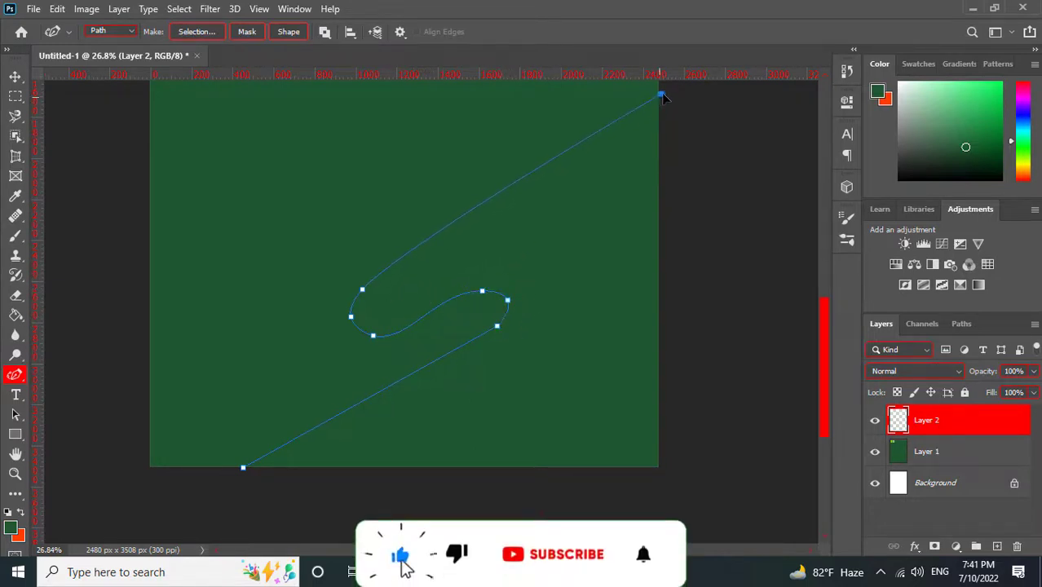
Tighten the path's left bend and turn its upper anchor into a corner point, straightening the long diagonal to the right edge
drag(364, 290, 377, 285)
drag(373, 336, 360, 319)
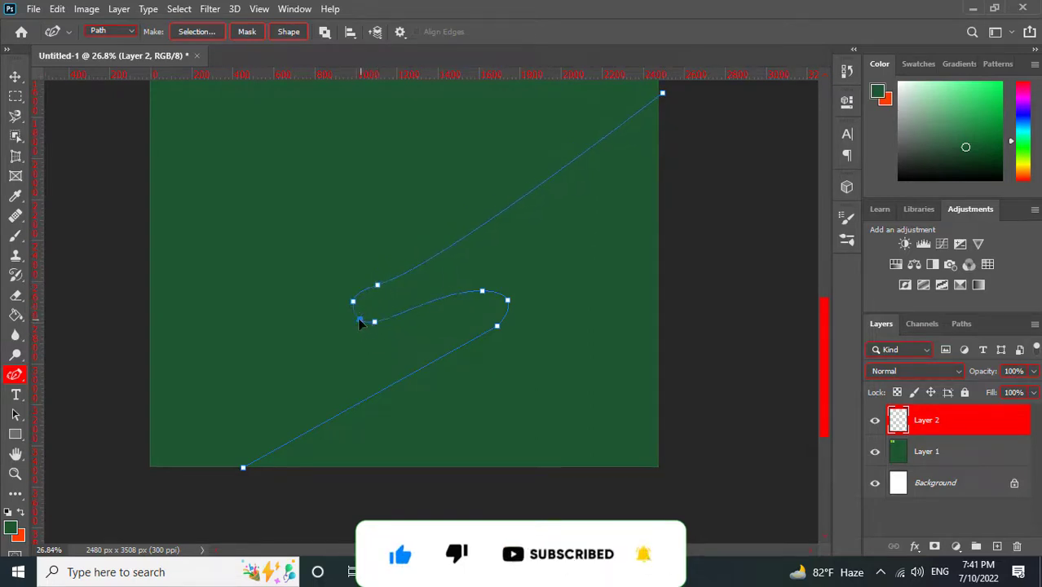
drag(484, 292, 483, 283)
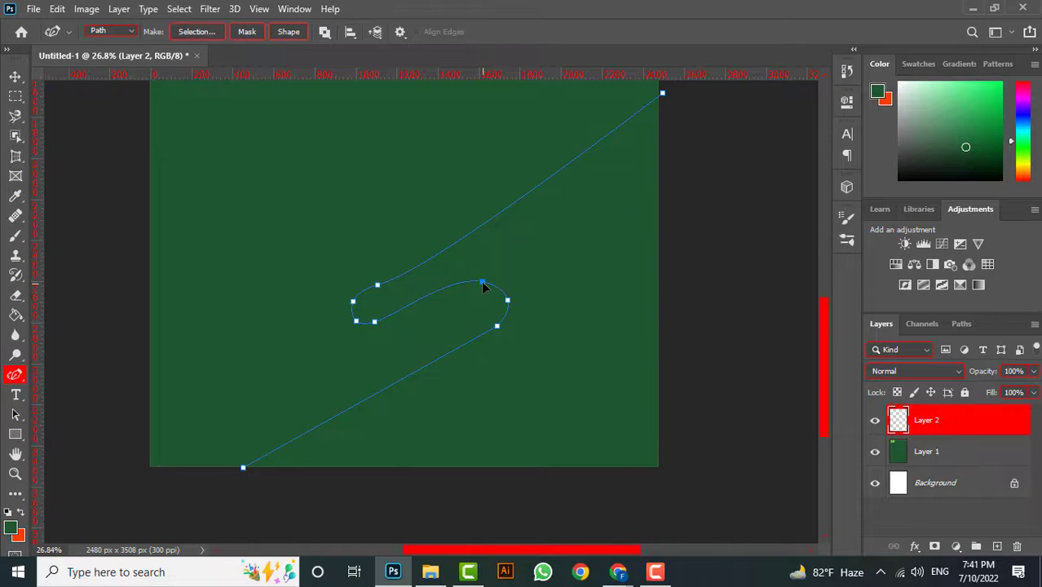
double_click(378, 286)
drag(377, 282, 371, 280)
Stretch the path's right bend toward the upper right and adjust the left bend's lower anchors to form a narrow, straight-sided rounded slot
drag(591, 242, 580, 228)
drag(482, 282, 509, 237)
drag(513, 314, 555, 236)
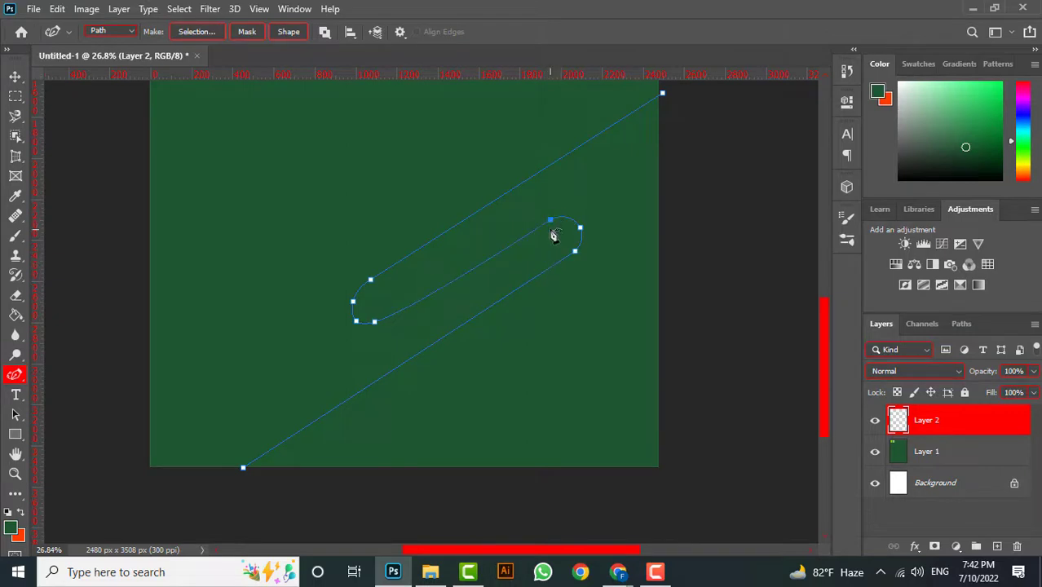
click(375, 322)
drag(361, 317, 360, 320)
Extend the path straight down the page's right edge and inward into a second, smaller rounded notch with a straight diagonal upper side
click(664, 284)
click(663, 96)
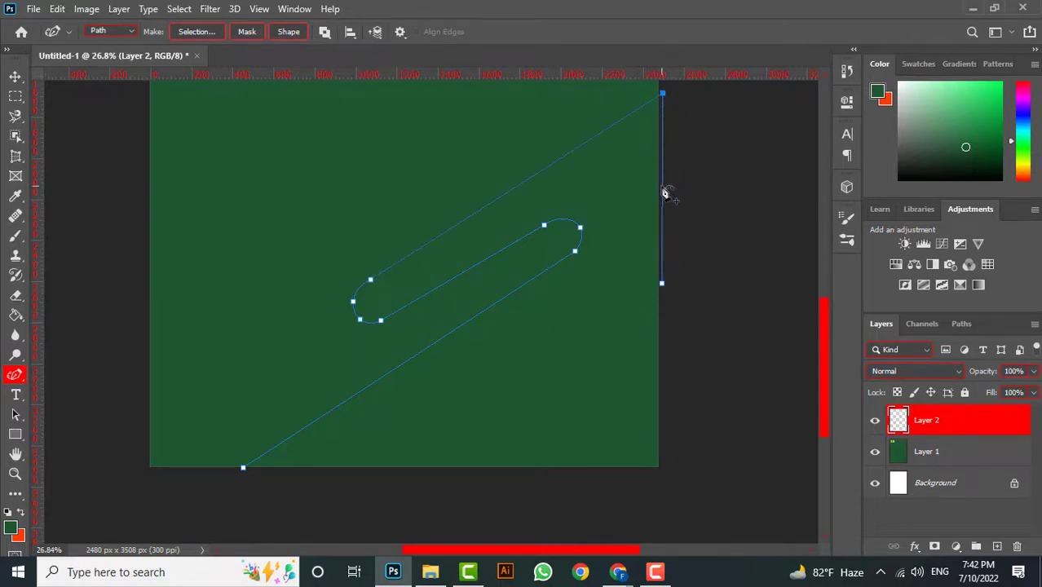
click(567, 340)
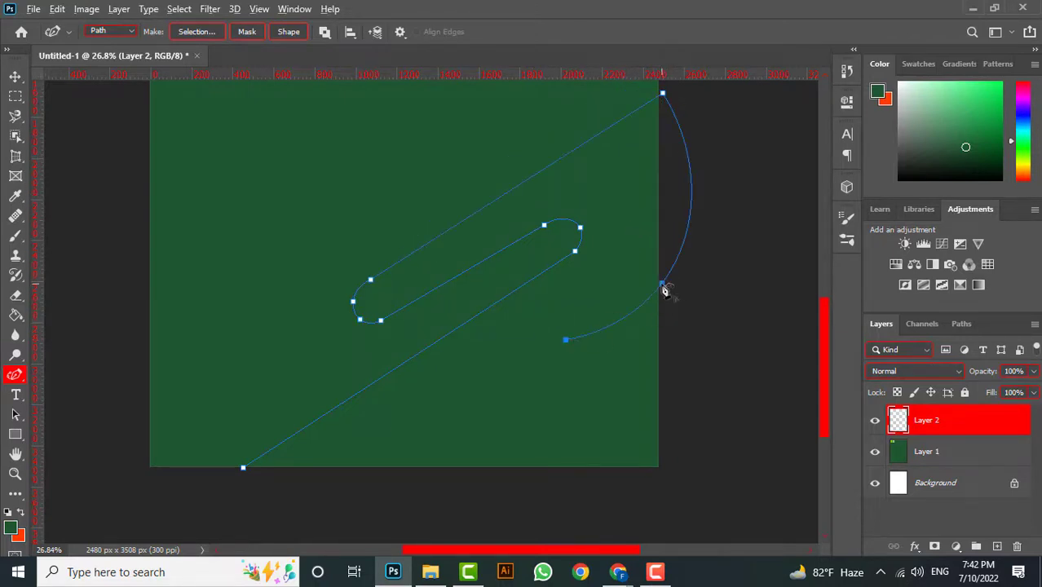
double_click(662, 284)
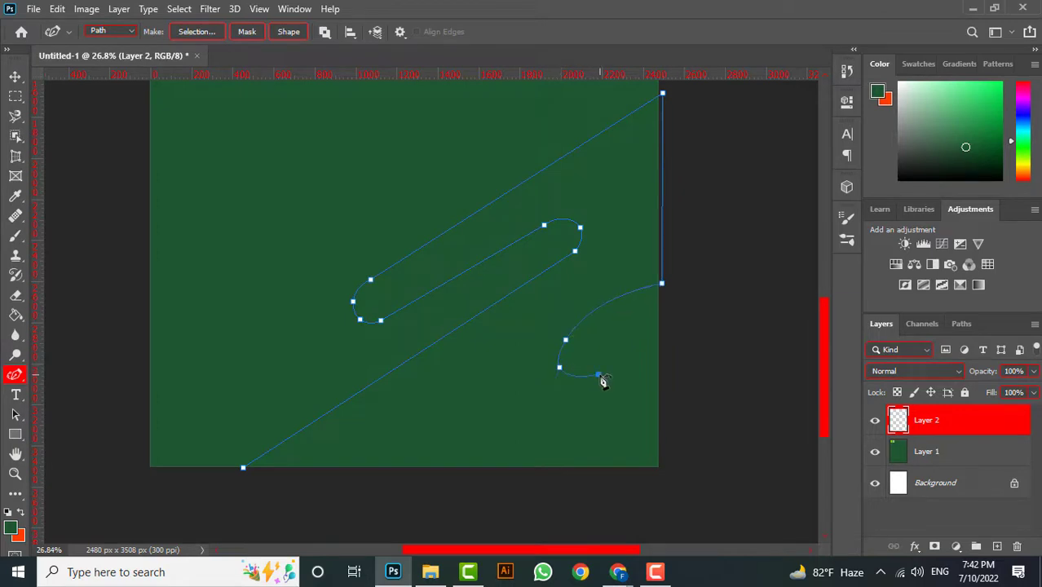
double_click(599, 375)
double_click(567, 340)
Carry the path around the page's lower-right corner and close it just below its starting point, using corner anchors for straight edges
click(662, 472)
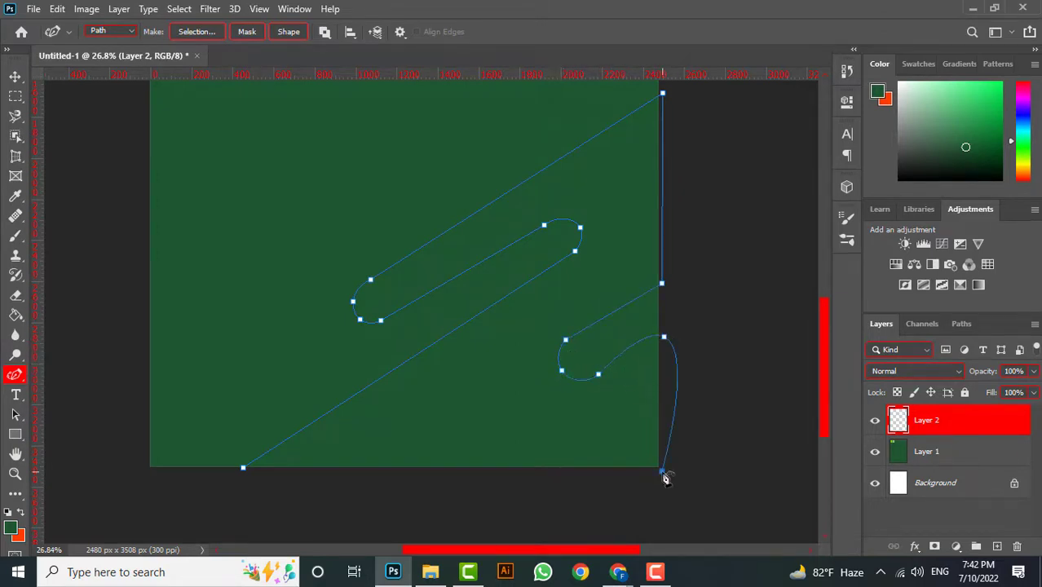
alt+click(664, 337)
click(246, 480)
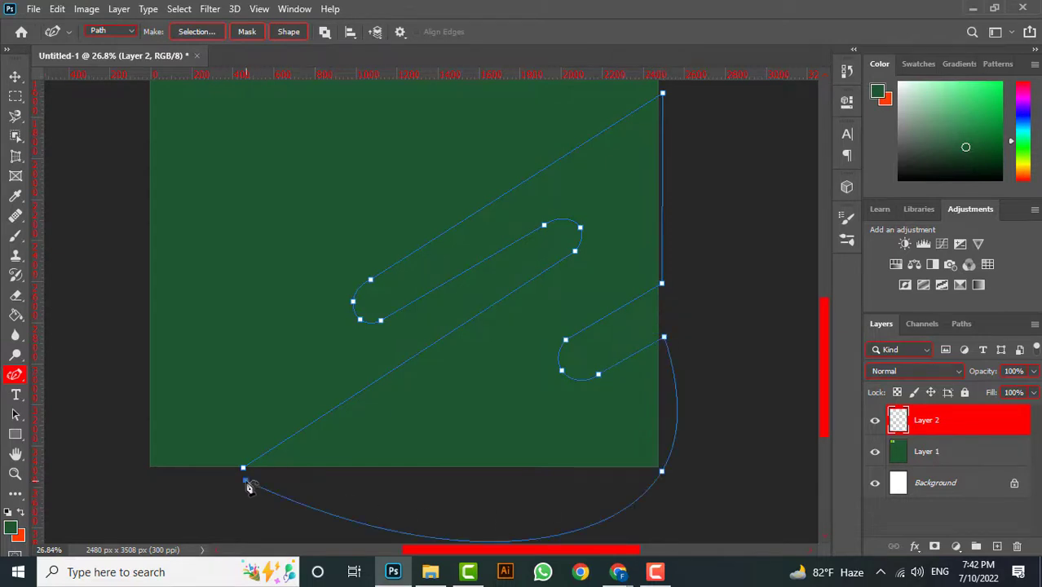
alt+click(662, 473)
drag(247, 480, 248, 478)
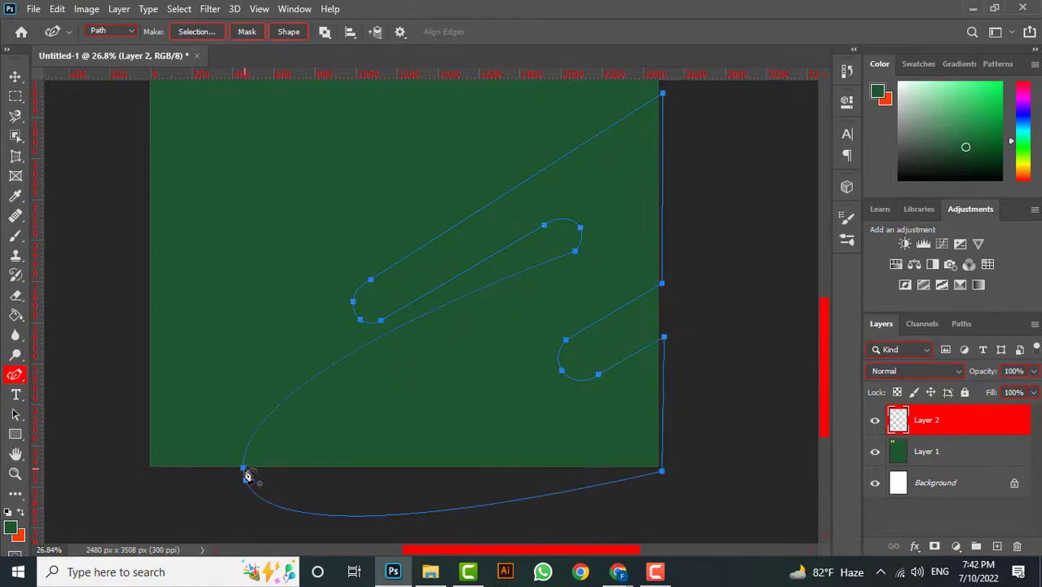
alt+click(244, 474)
Convert the closed path into a new anti-aliased selection with a 0 pixel feather radius
right_click(482, 379)
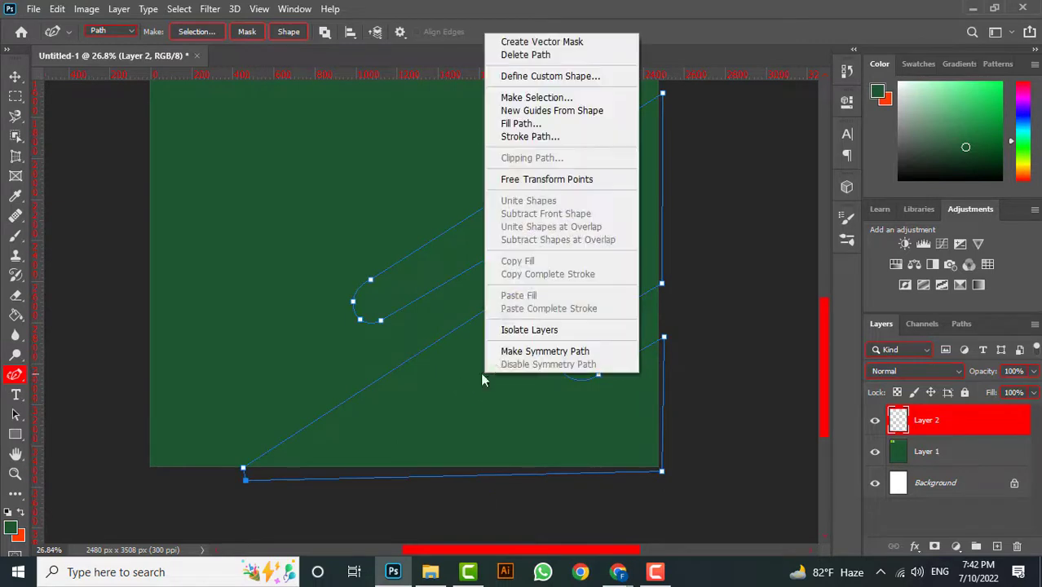
click(543, 98)
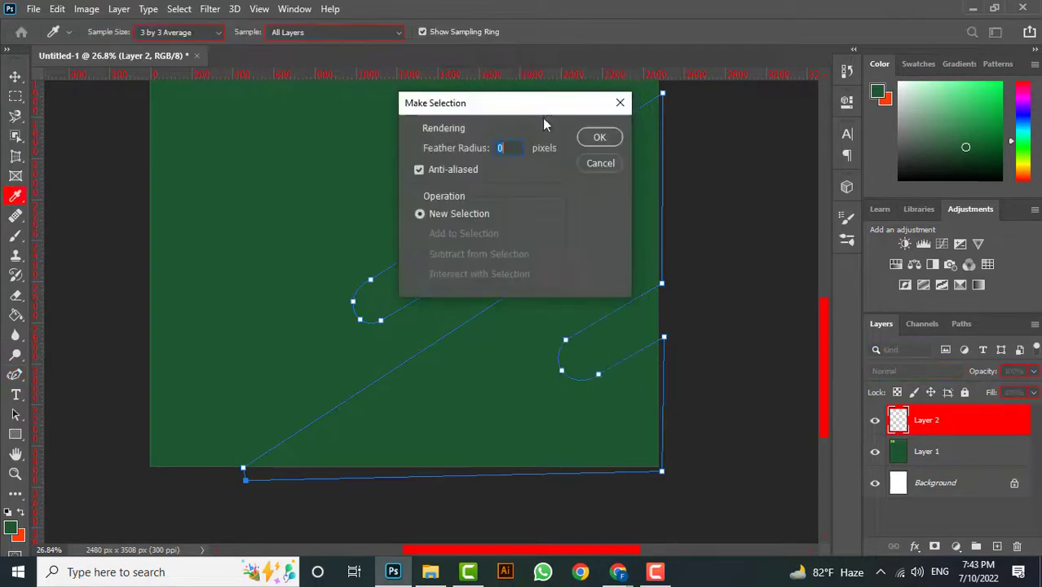
click(597, 138)
scroll(522, 259, down, 2)
scroll(522, 260, up, 3)
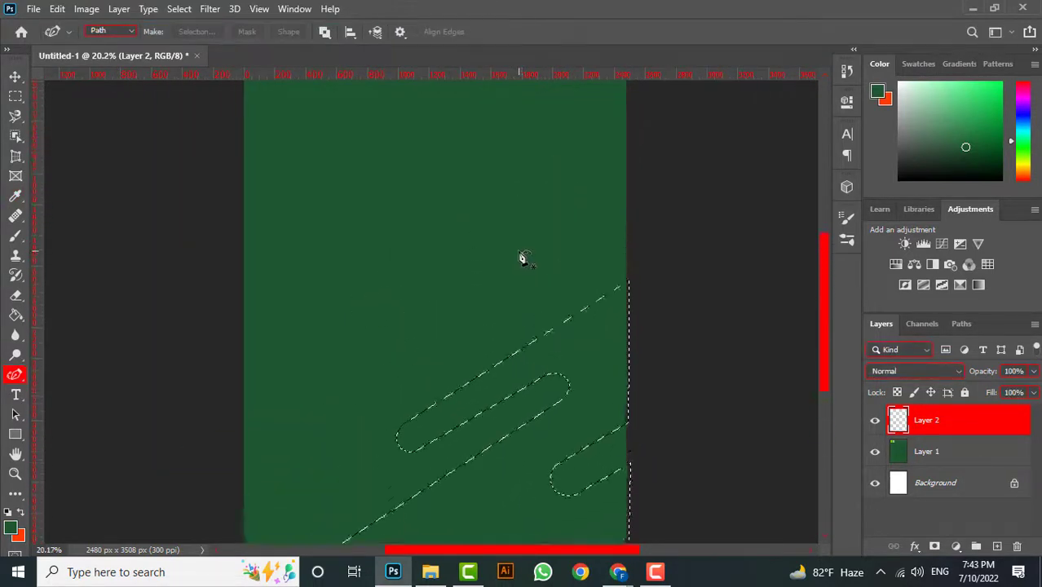
Try filling the selection with the palette's brightest lime green, sample other palette greens, and undo the fill
key(g)
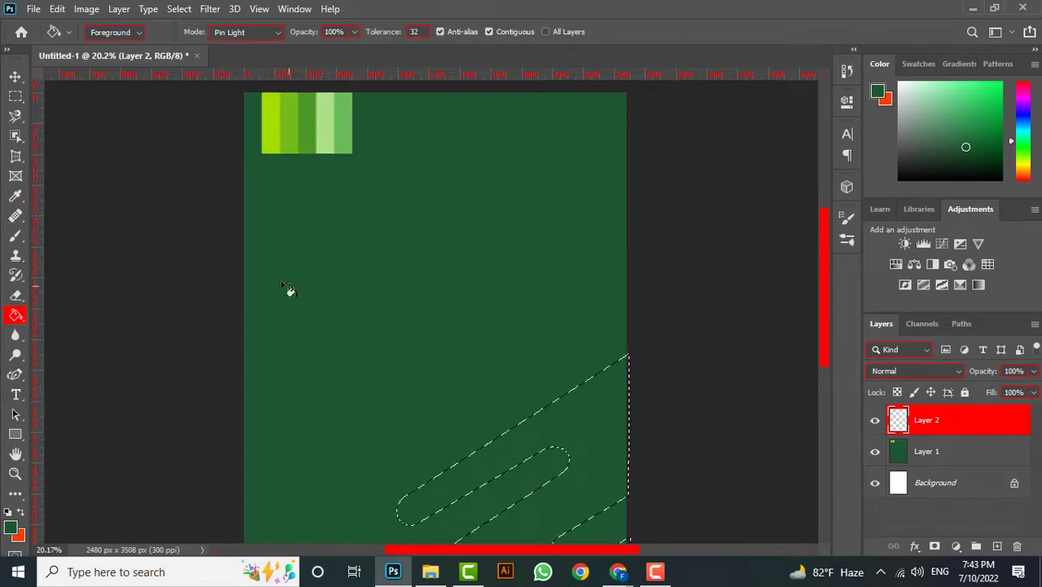
alt+click(277, 122)
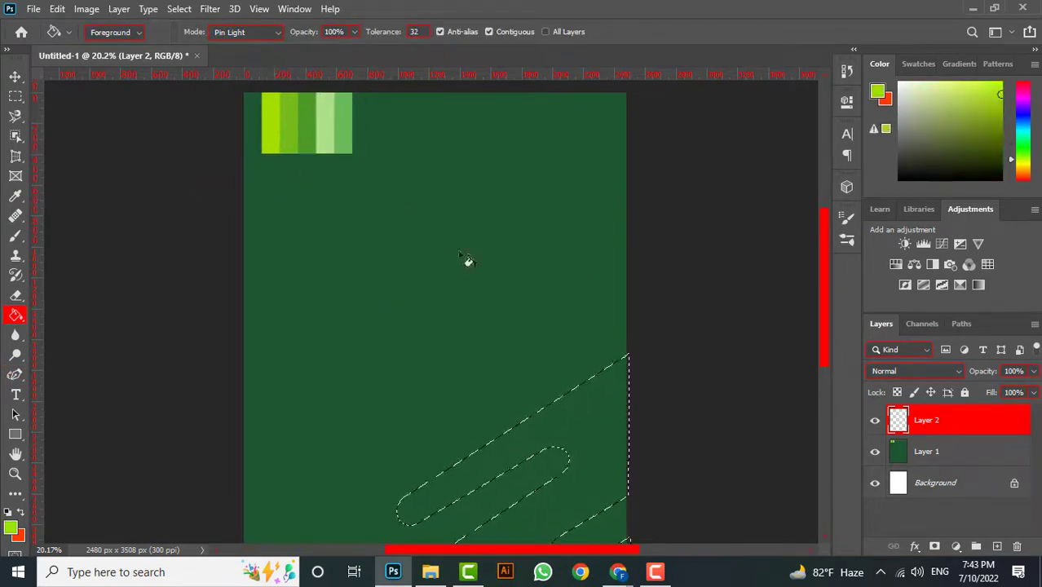
click(584, 412)
scroll(586, 412, down, 2)
alt+click(316, 93)
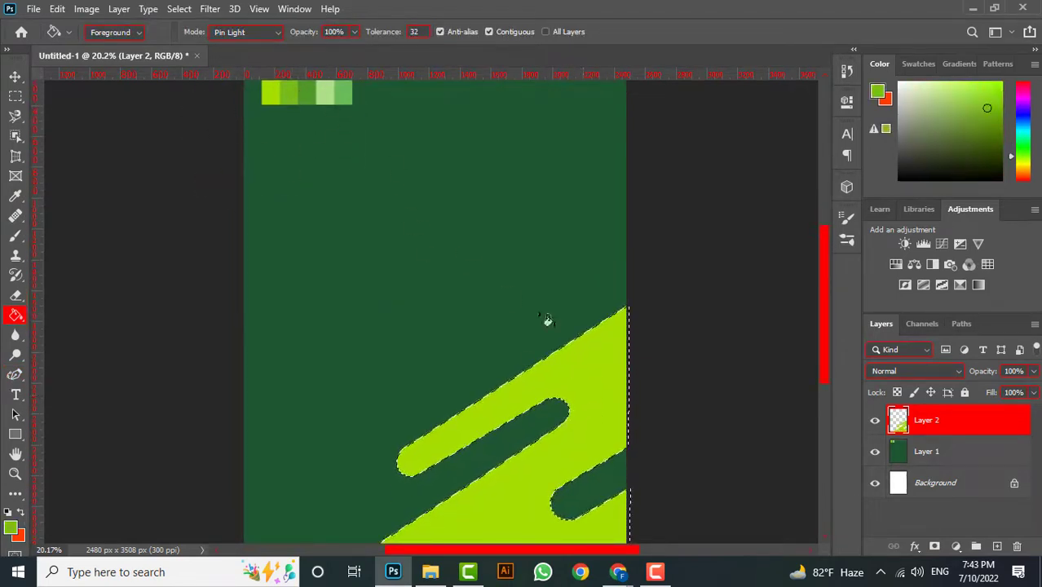
scroll(584, 365, up, 2)
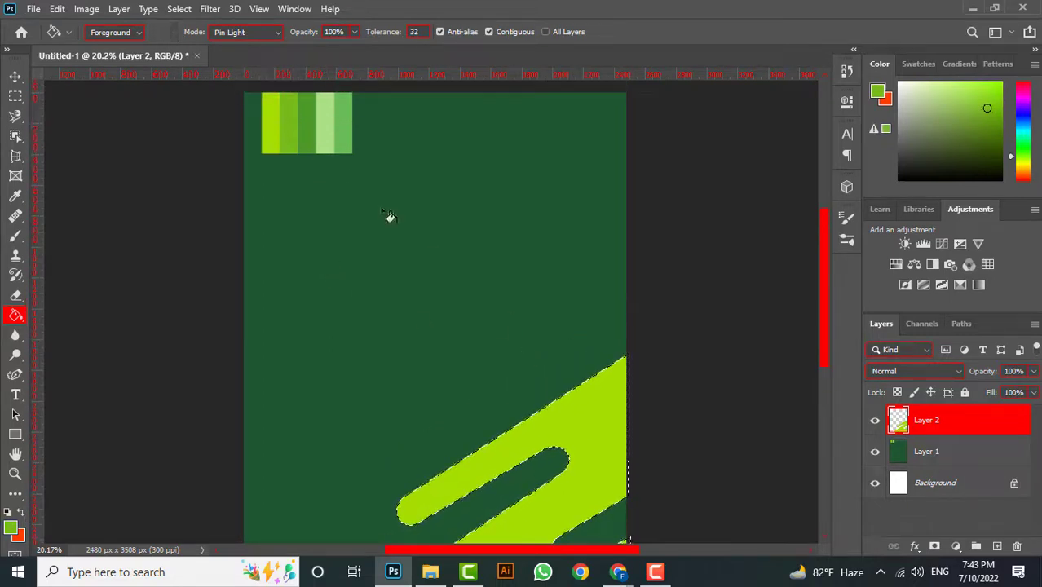
alt+click(296, 122)
alt+click(308, 123)
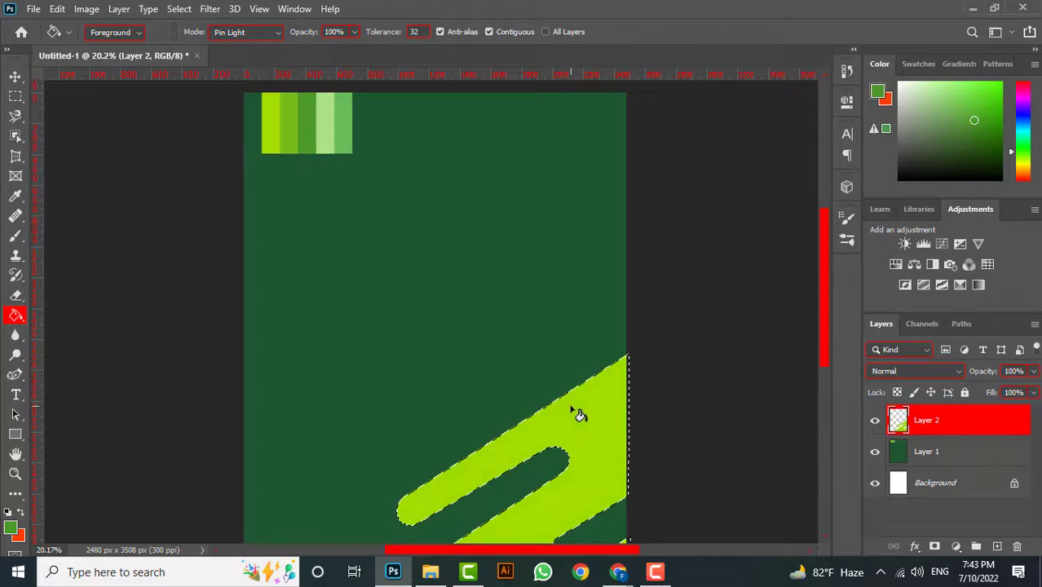
key(ctrl+z)
Fill the selection with the medium lime green from the palette's second visible stripe and deselect it
alt+click(295, 119)
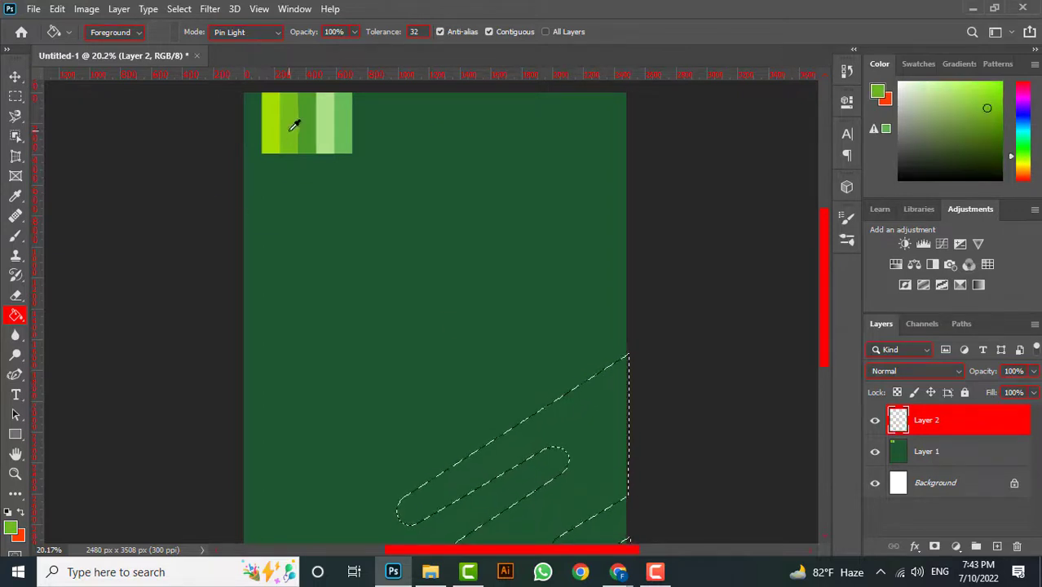
click(589, 410)
scroll(585, 404, down, 2)
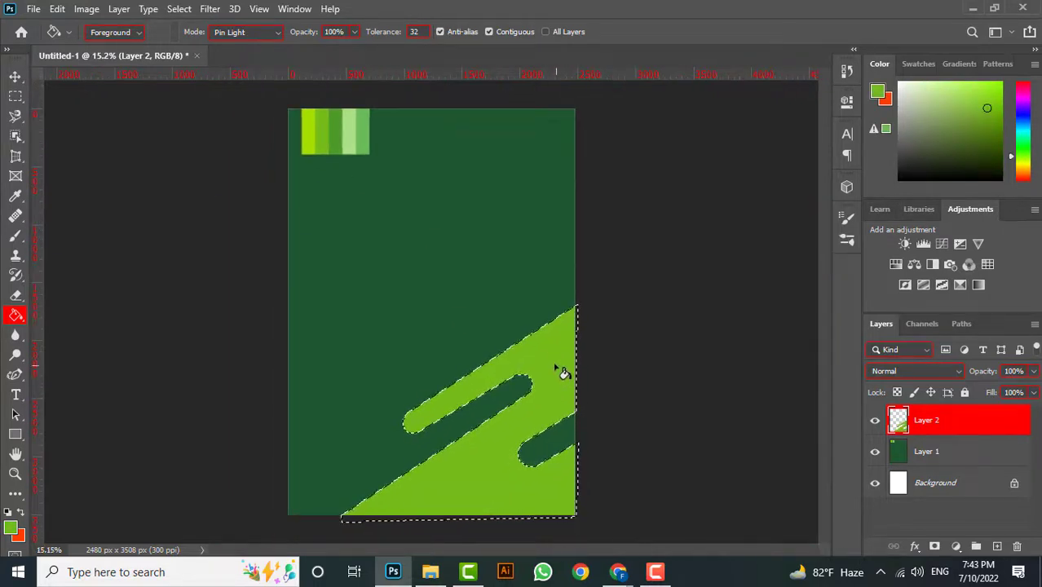
click(16, 75)
key(ctrl+d)
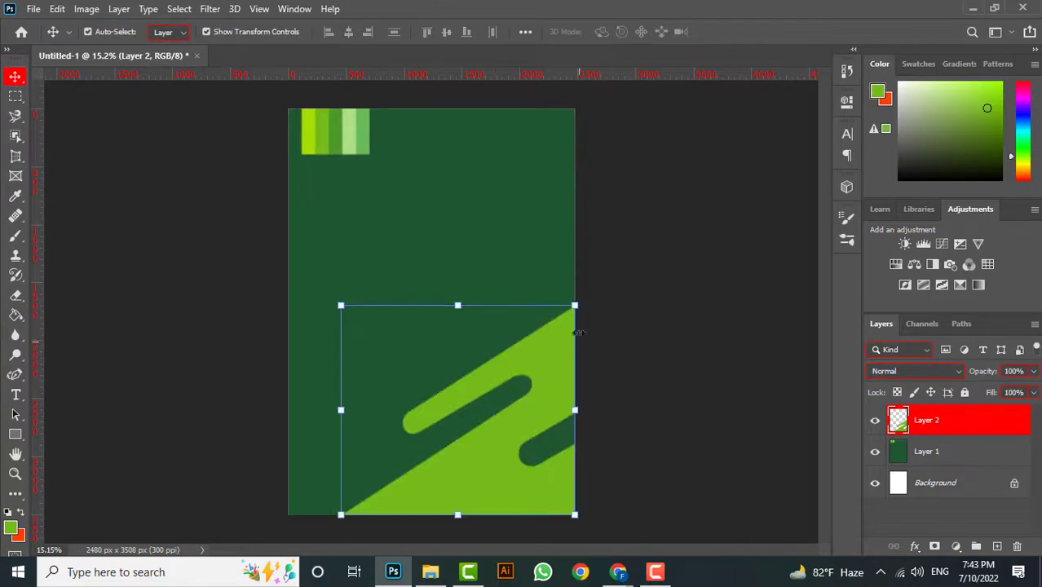
Enlarge the lime green shape to 128.27% width and 135.93% height, positioning it to cover the page's lower-right corner
drag(577, 304, 686, 216)
drag(554, 322, 503, 321)
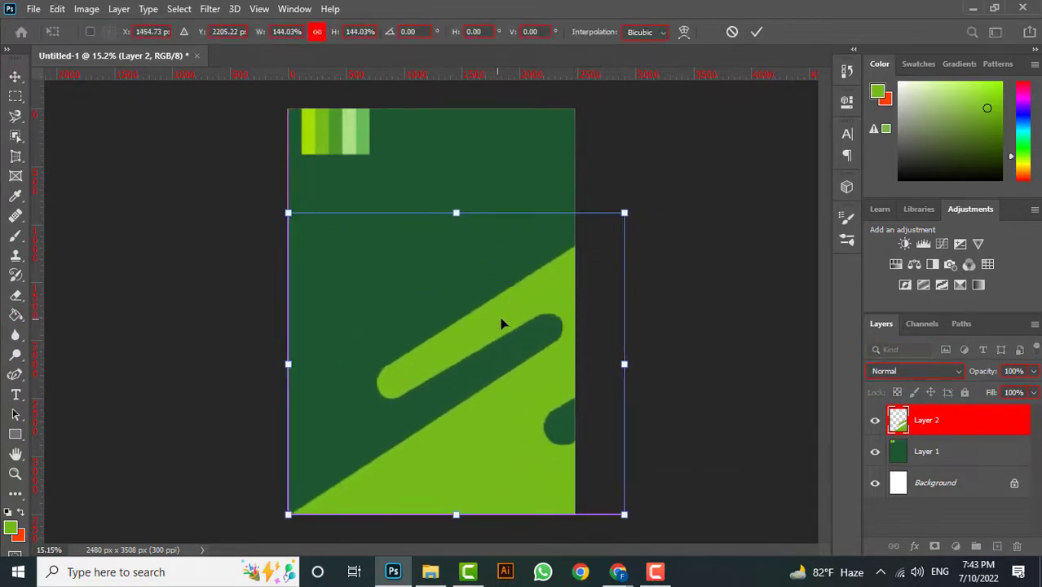
drag(625, 213, 587, 246)
drag(554, 307, 561, 298)
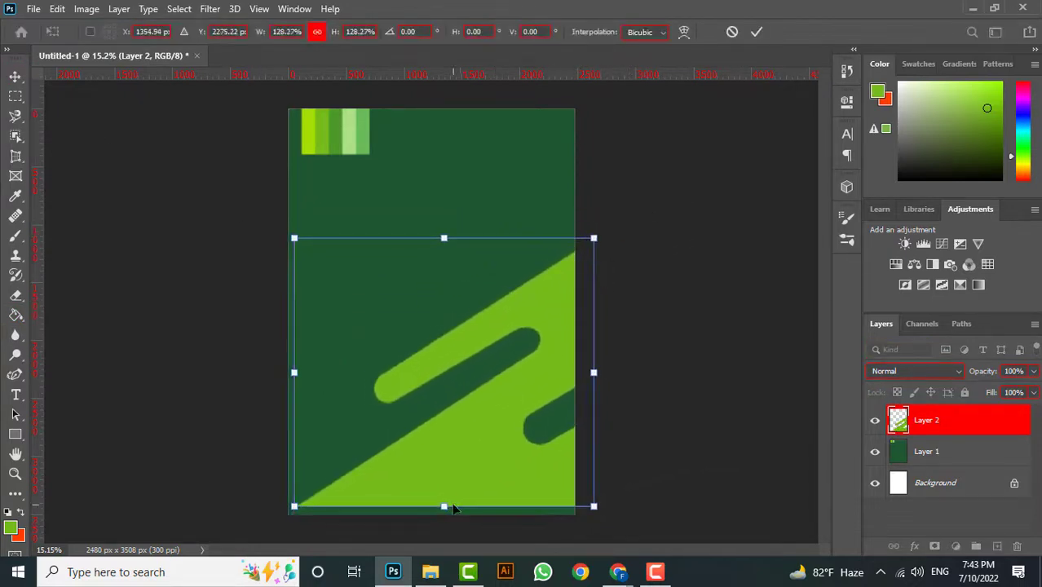
drag(445, 509, 443, 524)
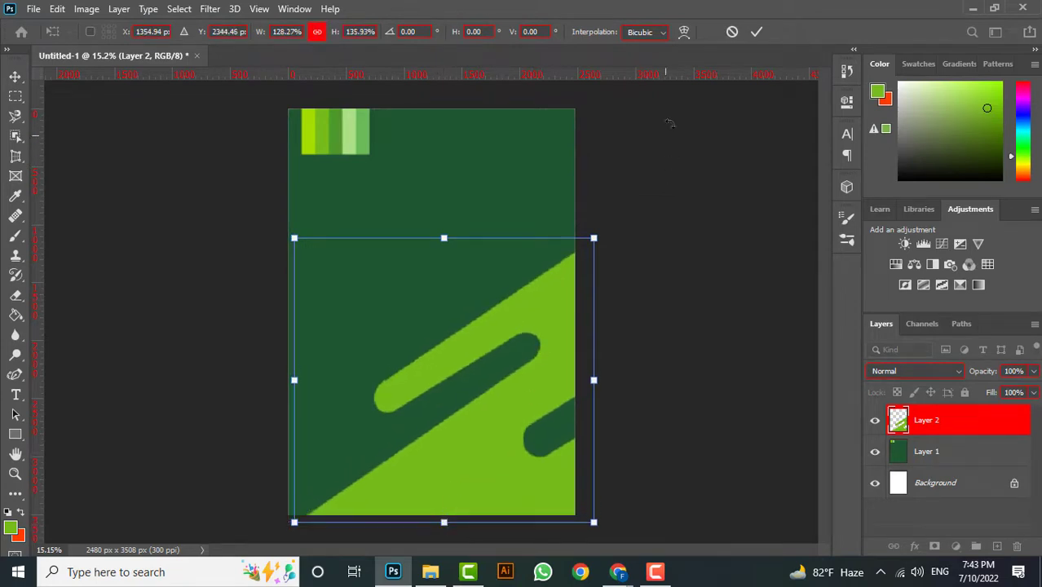
click(757, 31)
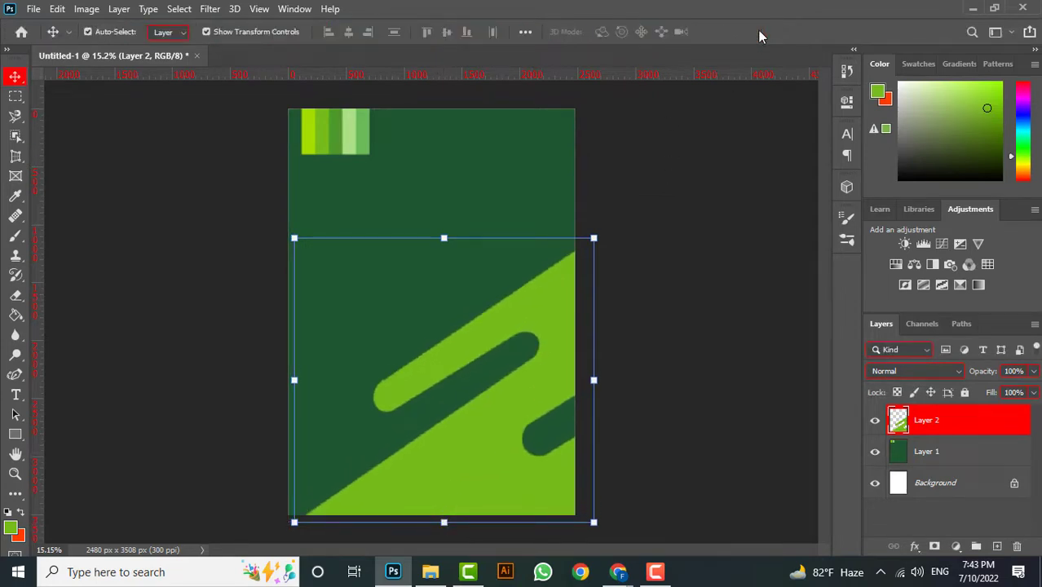
Draw a small lime green circle with the Ellipse tool beside the rounded lower end of the upper diagonal bar
click(663, 260)
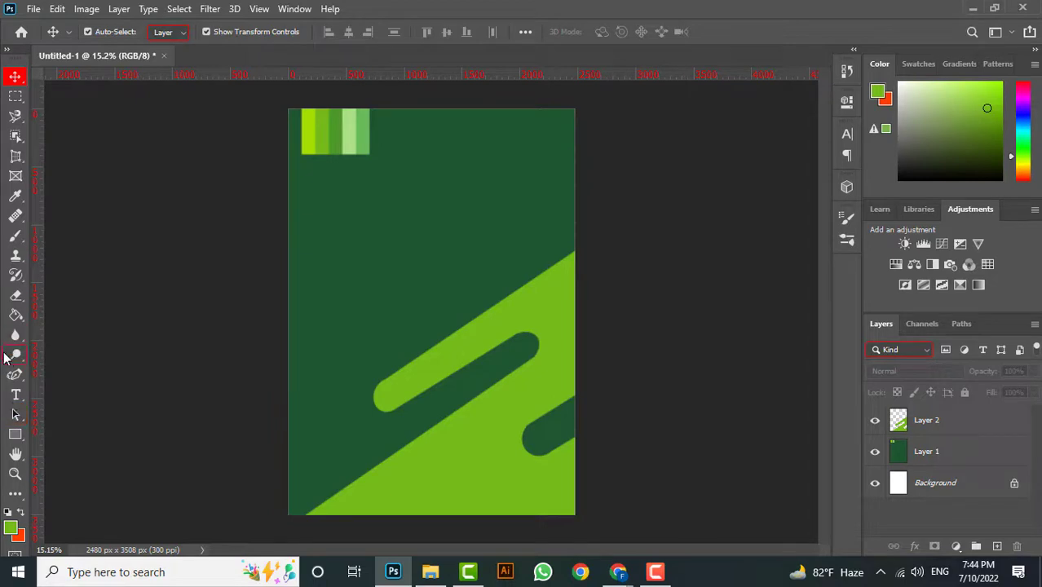
right_click(15, 434)
click(81, 464)
drag(332, 413, 353, 420)
click(822, 97)
click(15, 76)
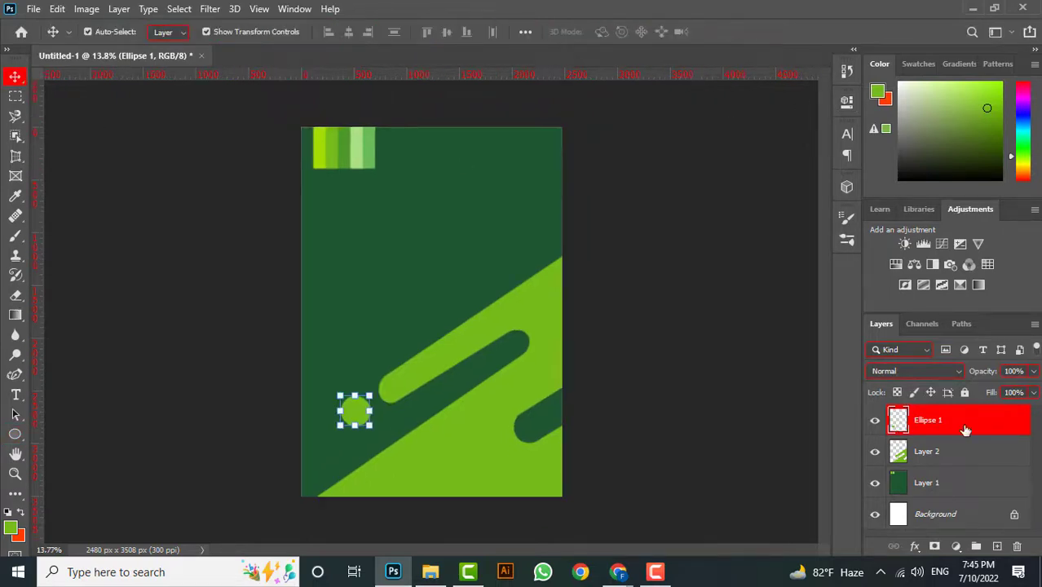
Add a Gradient Overlay to the small circle and set its starting color stop to the palette's brightest lime green
double_click(965, 430)
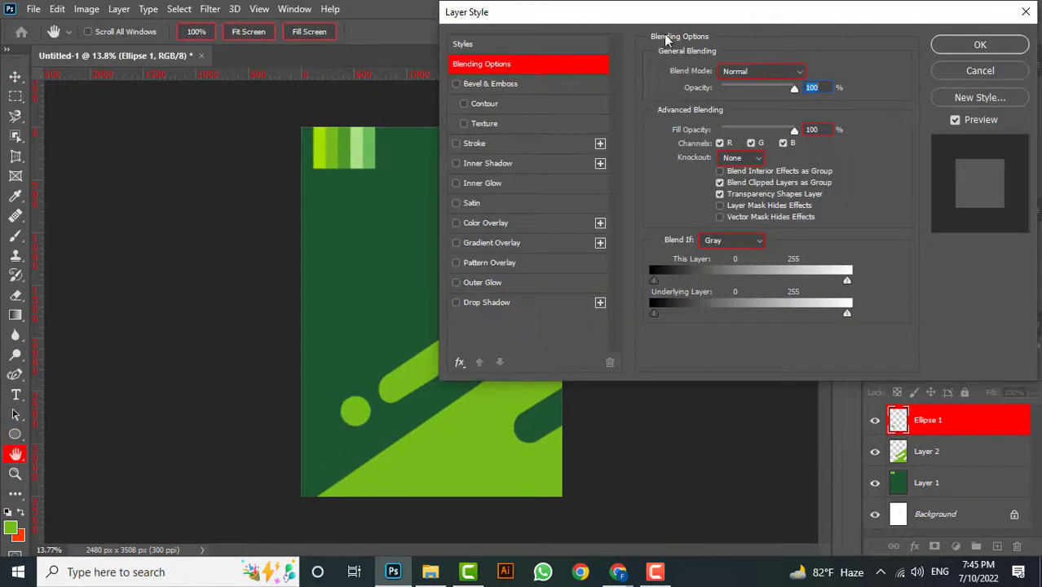
click(478, 244)
click(789, 110)
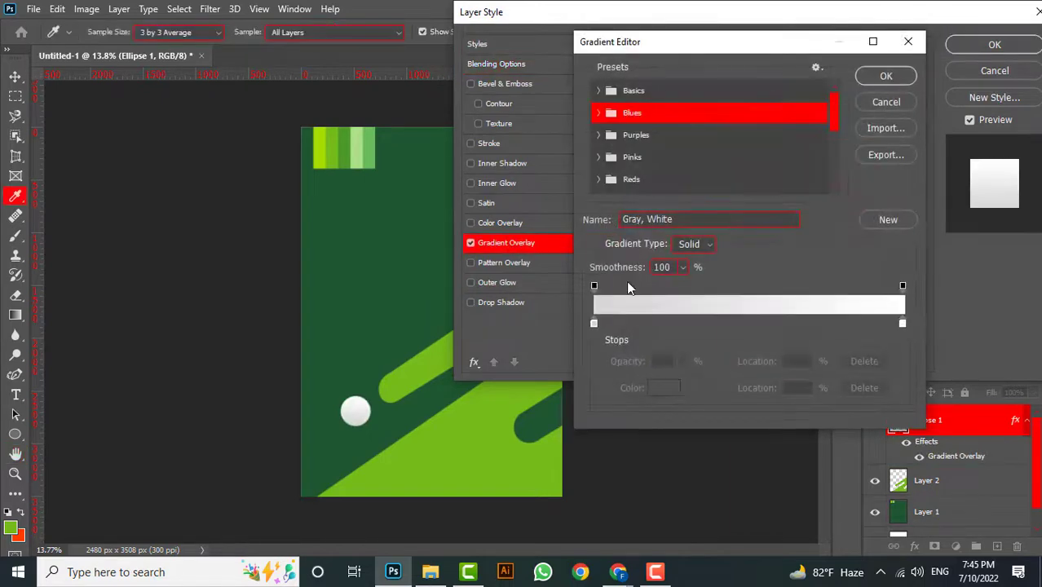
click(595, 325)
click(664, 388)
click(325, 149)
click(895, 74)
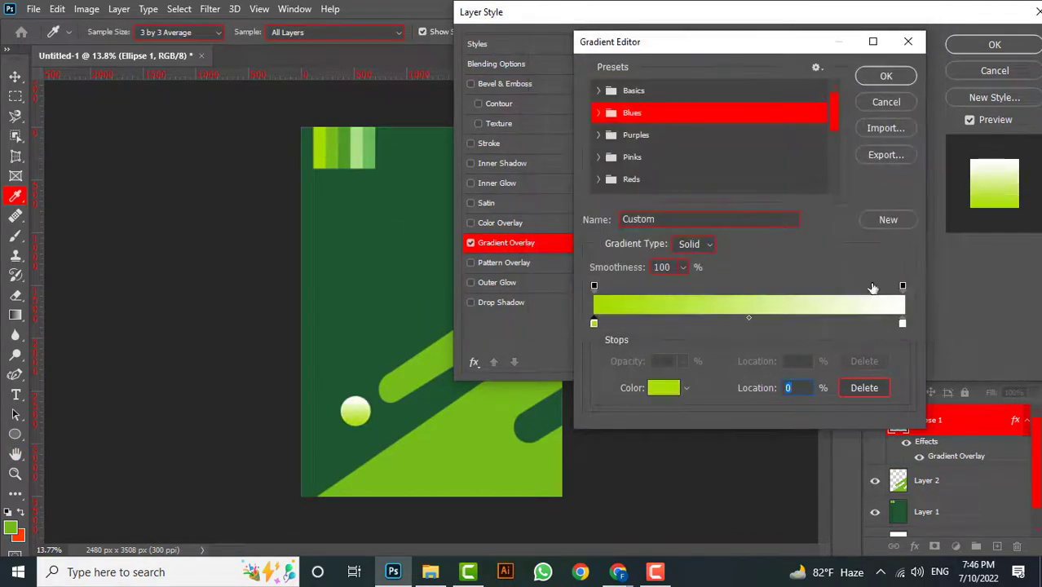
Set the gradient's end stop to the palette green #76ba1b and tilt the small circle's overlay to a diagonal angle
click(902, 324)
click(664, 388)
click(343, 149)
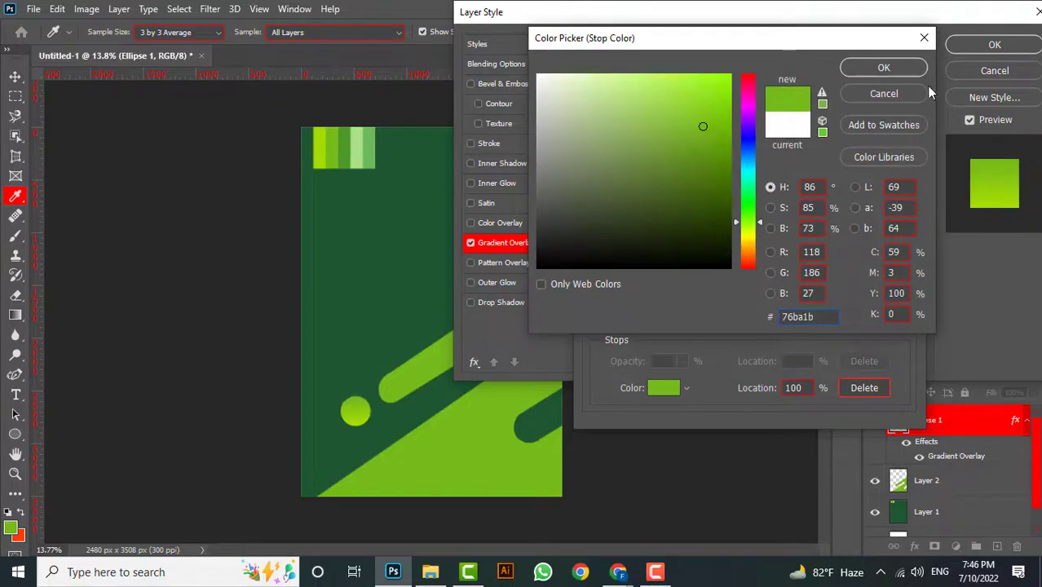
click(894, 70)
click(895, 74)
click(745, 147)
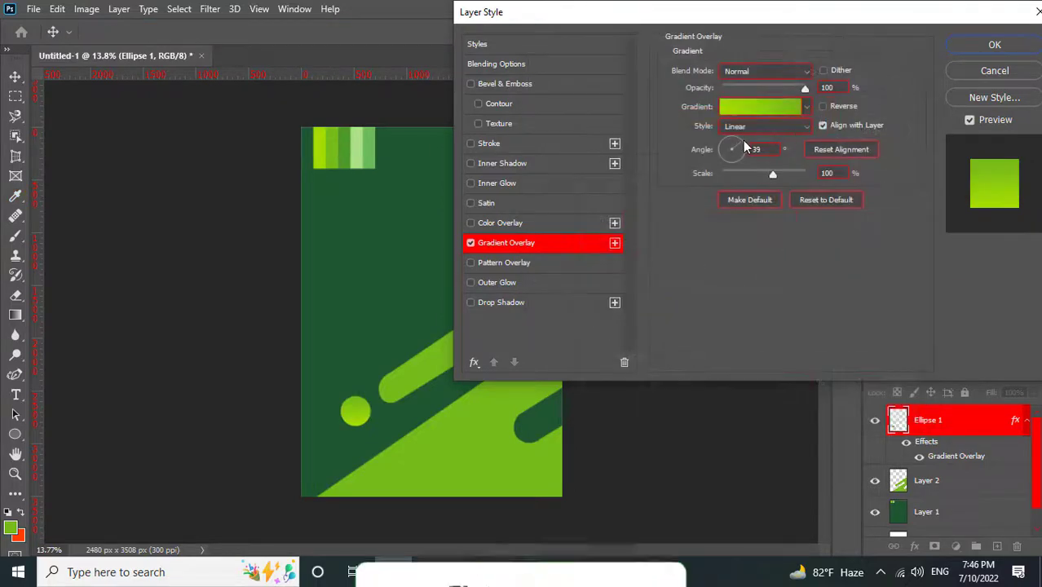
click(993, 45)
Apply the same lime-to-green linear Gradient Overlay to the large diagonal shape on Layer 2 at a 29° angle
click(965, 482)
double_click(965, 482)
click(482, 303)
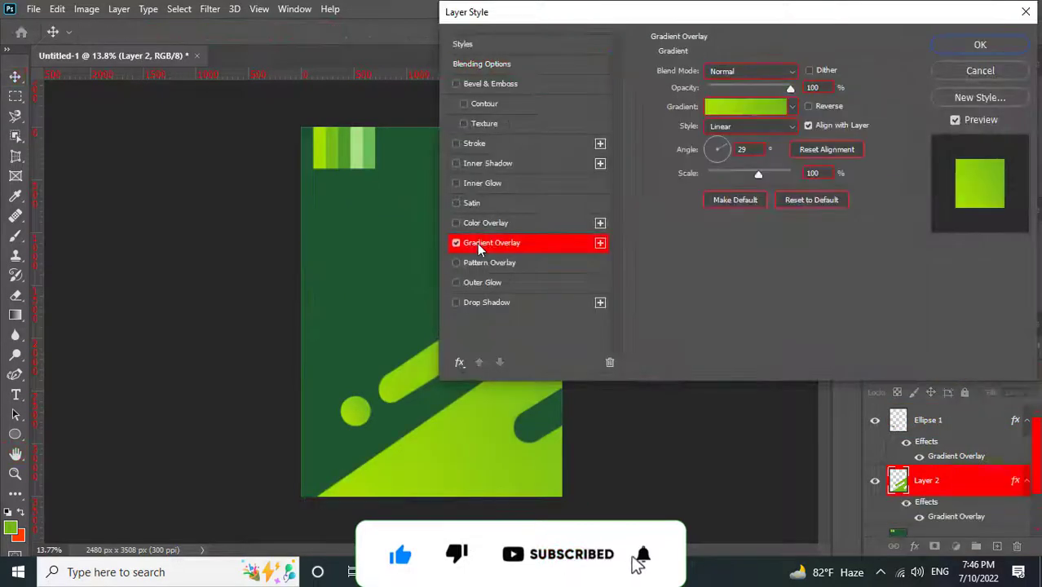
click(983, 43)
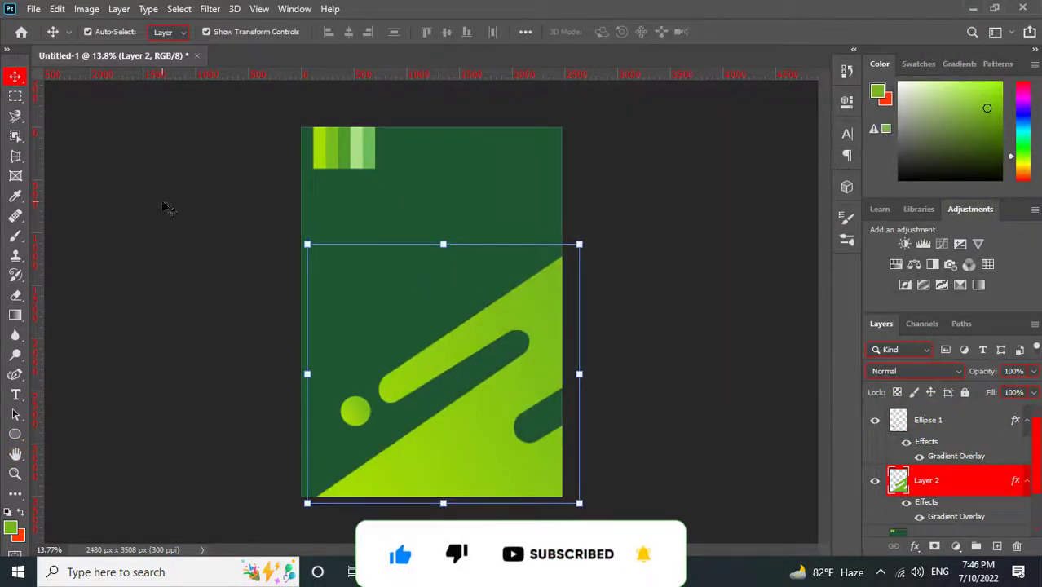
Draw a large circle about 2018 px in diameter over the page's upper-right area, above Layer 2
scroll(490, 318, up, 1)
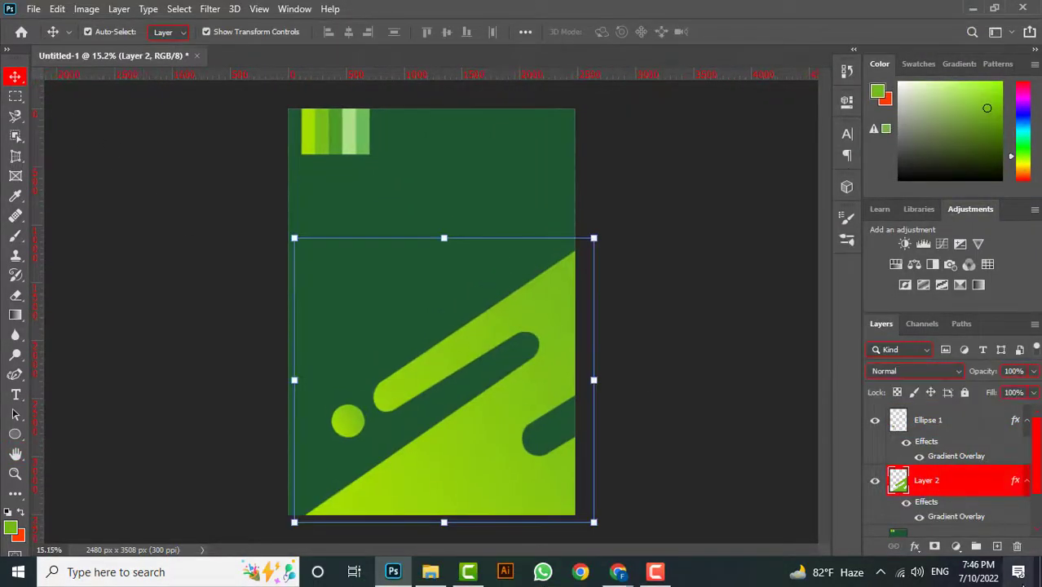
click(996, 548)
key(u)
drag(396, 133, 675, 362)
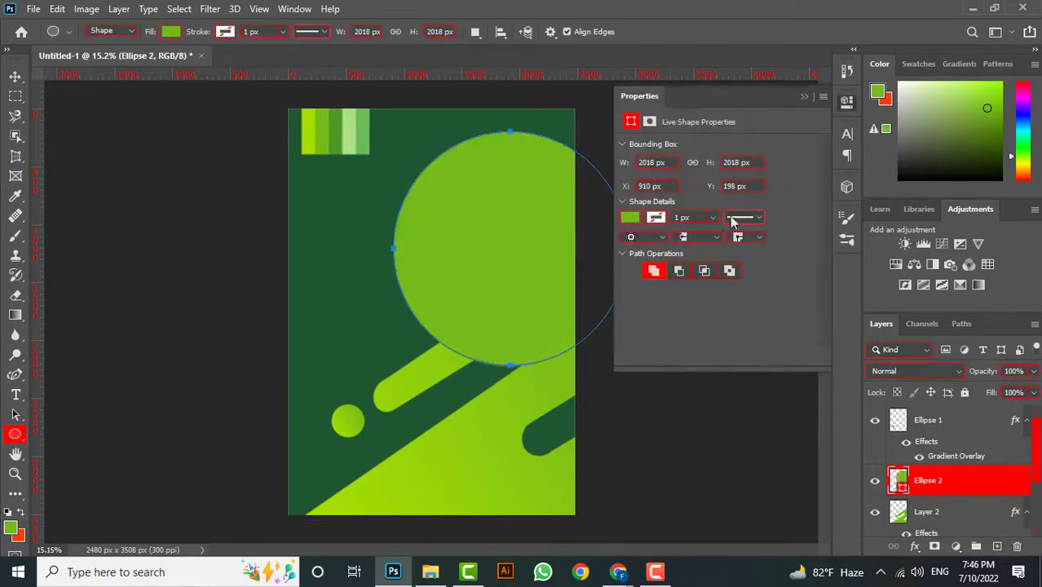
Move the large circle up into the page's upper-right corner and reorder its layer beneath the diagonal shape
click(14, 76)
drag(534, 231, 522, 177)
drag(963, 481, 942, 465)
Recolor the large circle with the palette's last green stripe, #68bb59, after sampling the other palette greens
double_click(901, 465)
click(337, 132)
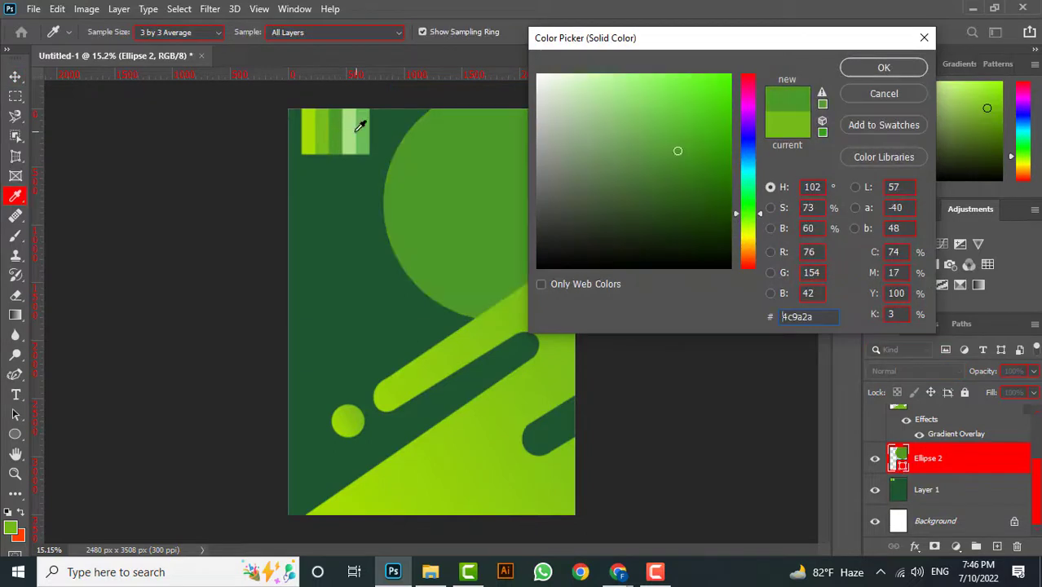
click(365, 125)
click(349, 135)
click(367, 129)
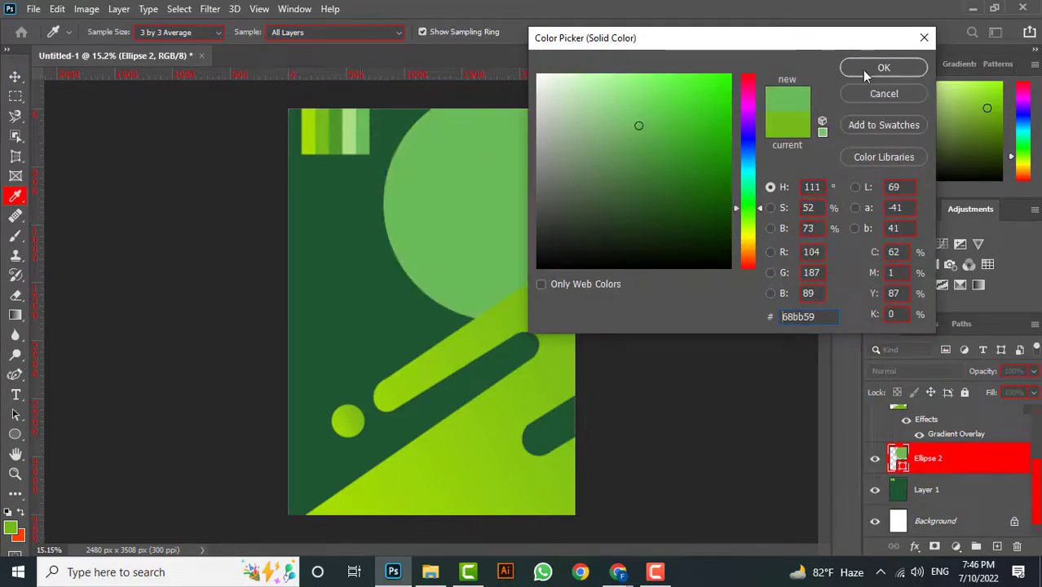
click(872, 69)
Reduce the large circle's layer opacity to 36% and deselect it
key(v)
drag(997, 373, 991, 373)
click(216, 221)
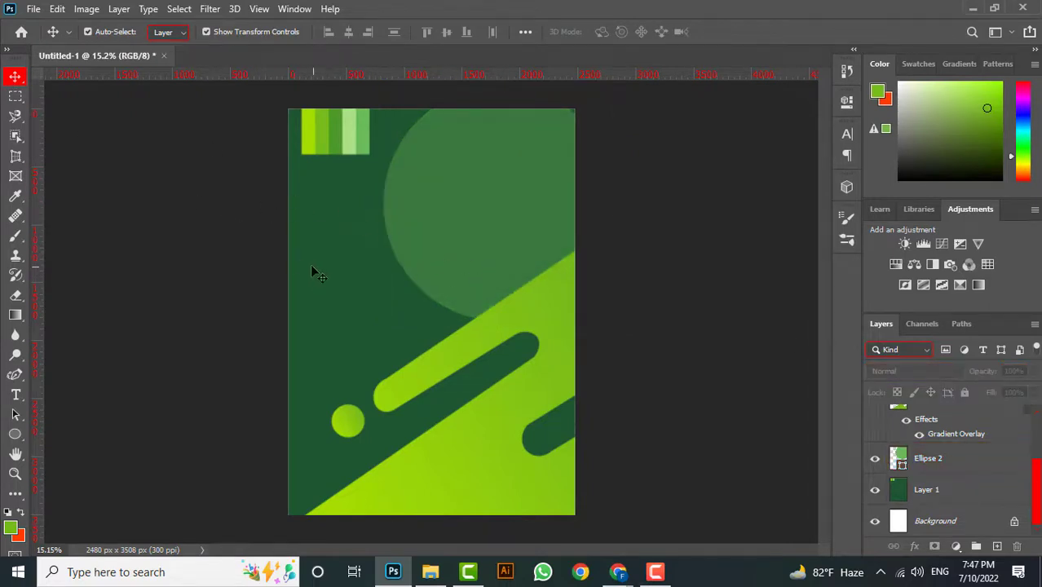
Delete Layer 1, which holds the dark green page background and the palette stripes
click(306, 212)
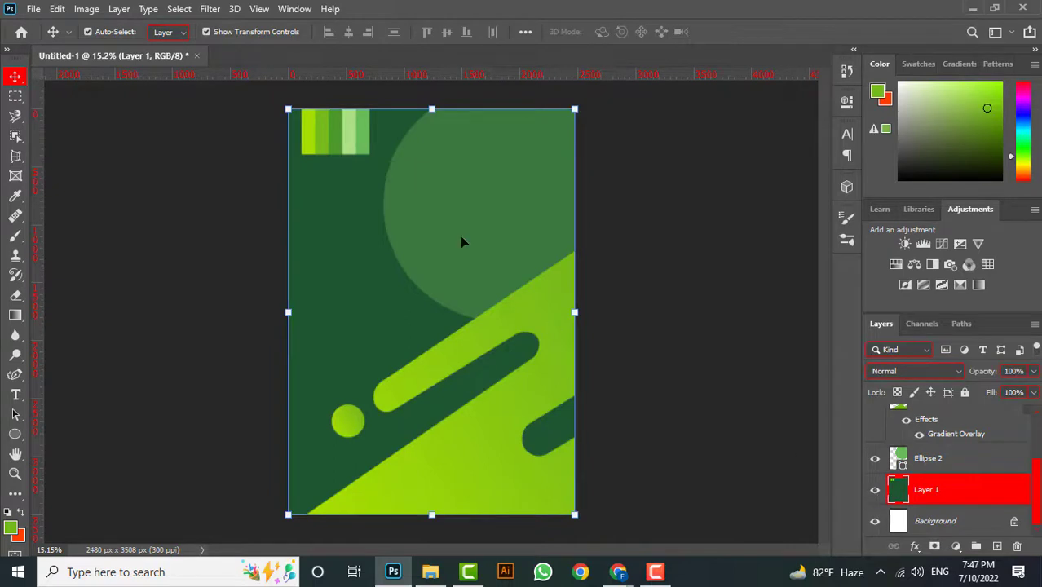
drag(331, 140, 343, 179)
key(Delete)
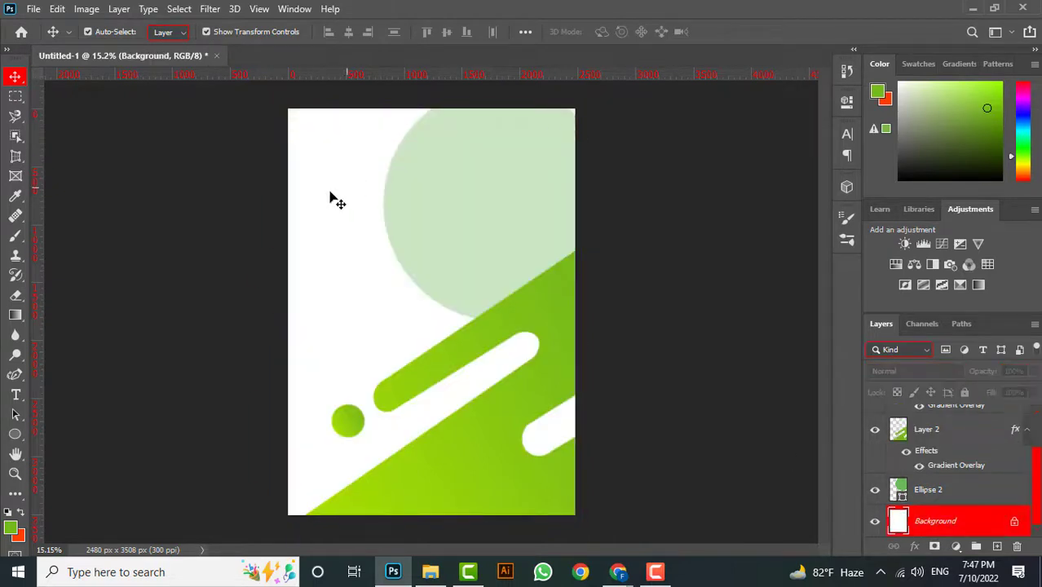
Create a new layer above the Background and fill it with dark gray #303030 using the Paint Bucket tool
click(997, 547)
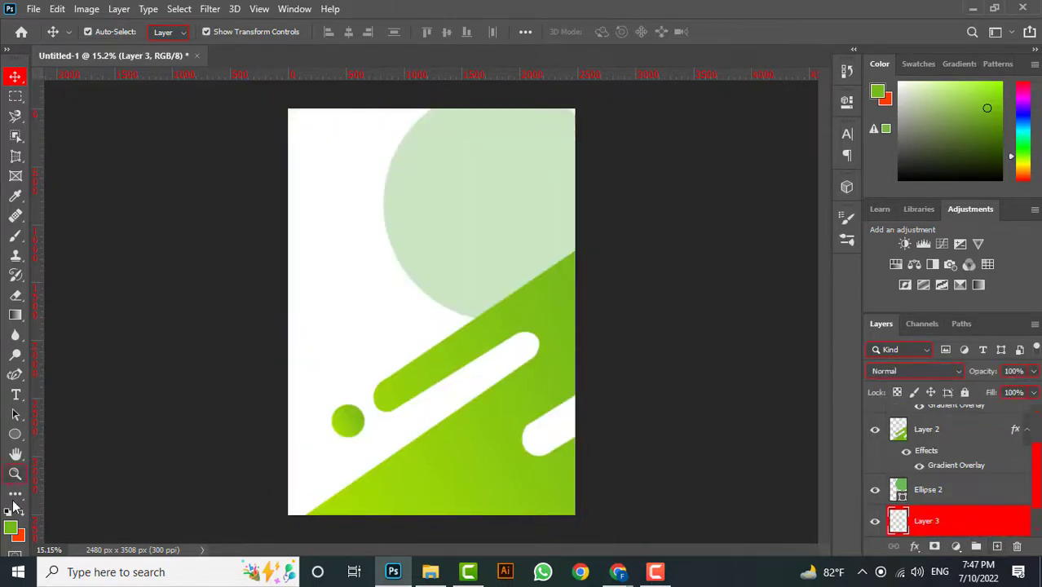
right_click(16, 316)
click(58, 329)
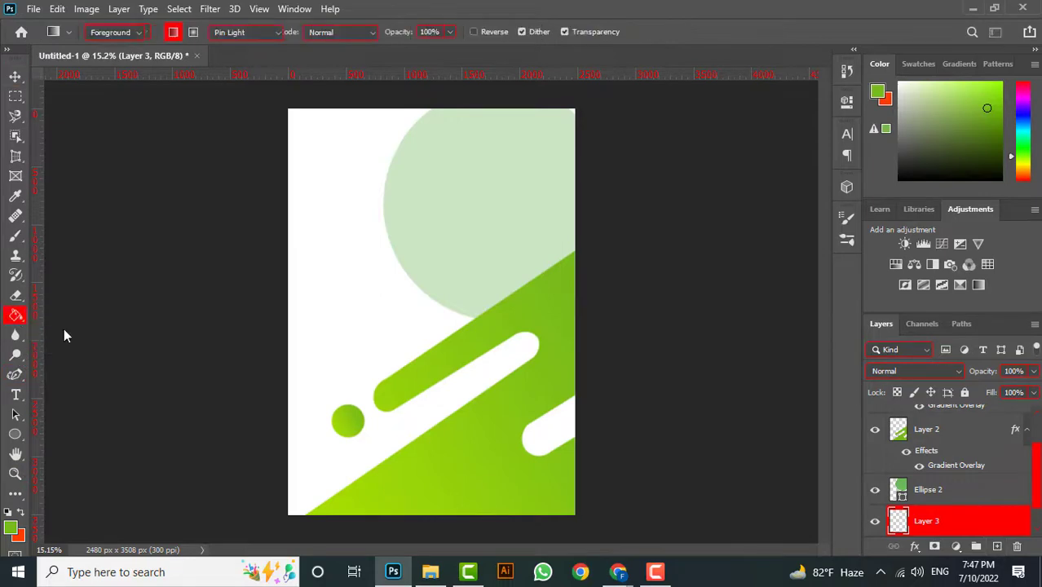
click(10, 528)
drag(546, 211, 523, 232)
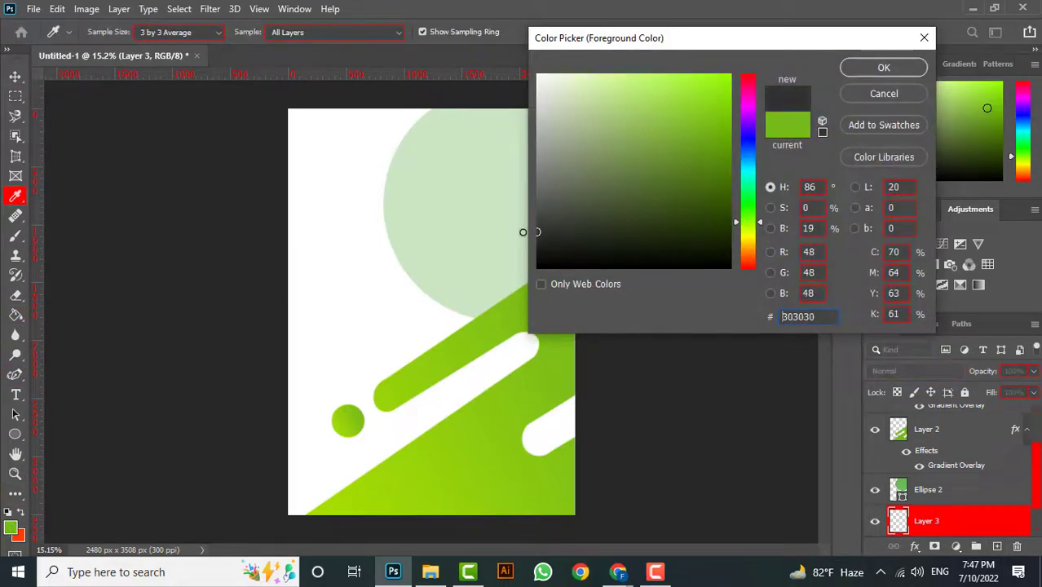
click(855, 70)
click(339, 251)
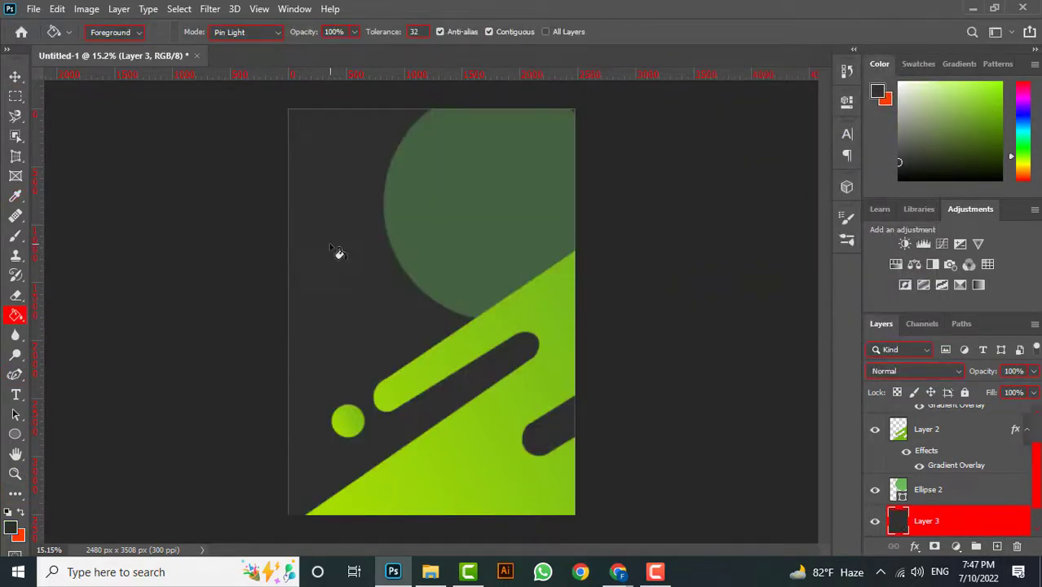
Try lighter neutral grays as the foreground color, first #6e6e6e and then RGB 131, 131, 131
click(11, 528)
drag(545, 201, 530, 183)
click(905, 68)
click(10, 528)
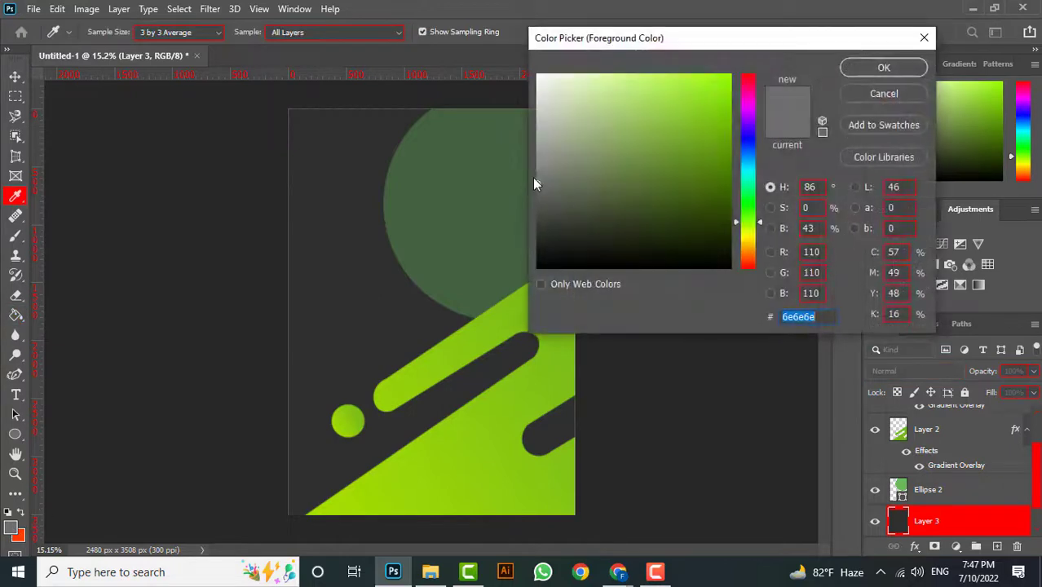
drag(533, 178, 537, 168)
click(915, 70)
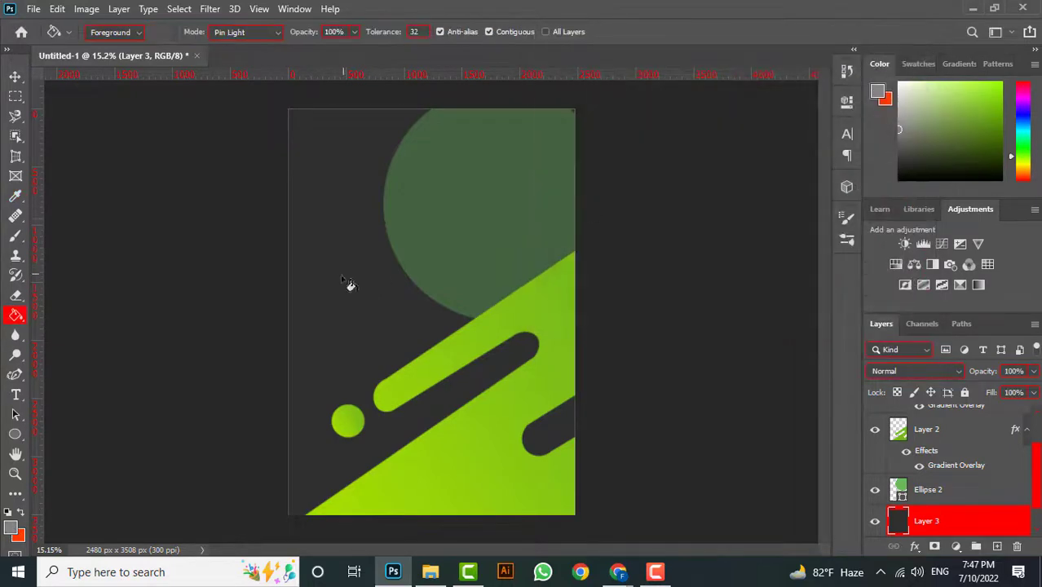
Try filling the page background layer with a muted light green using the Paint Bucket tool and undo the fill
right_click(15, 318)
click(70, 330)
click(11, 529)
click(544, 170)
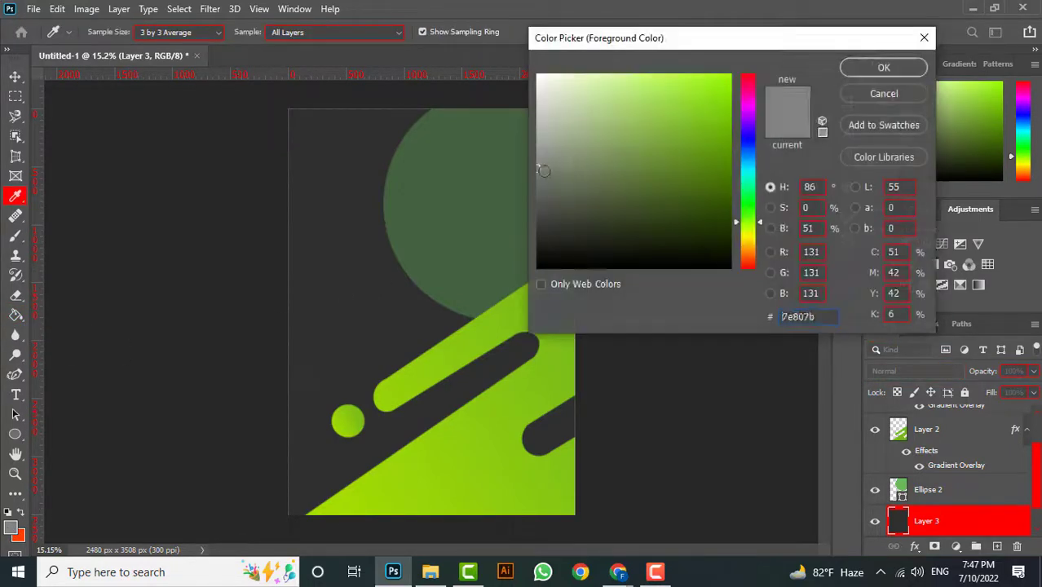
click(633, 111)
click(884, 68)
click(330, 233)
key(ctrl+z)
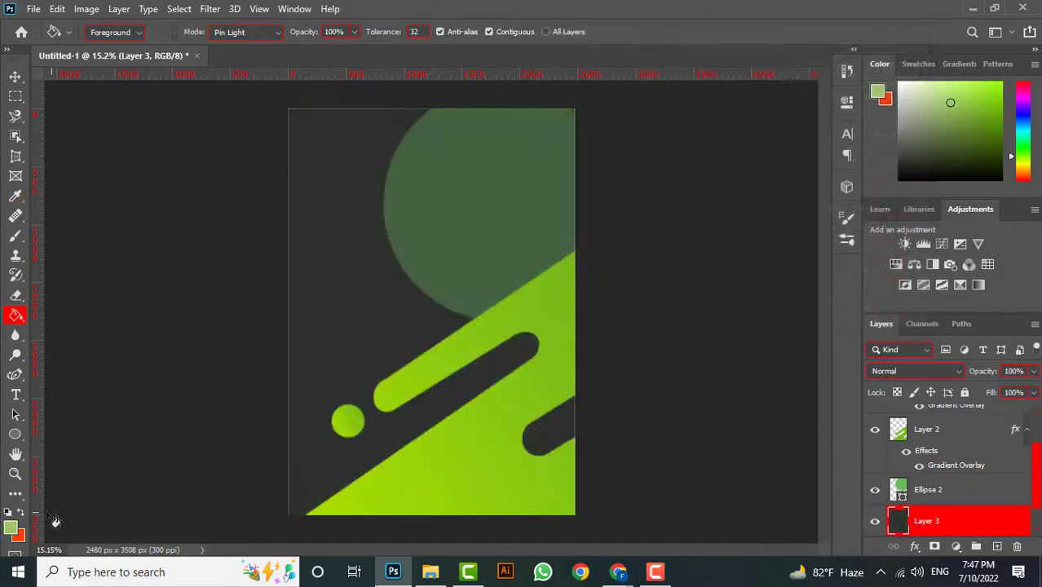
Set the foreground color to a neutral medium gray, return to the Move tool and deselect the background layer
click(11, 529)
click(537, 186)
click(884, 68)
key(v)
click(602, 331)
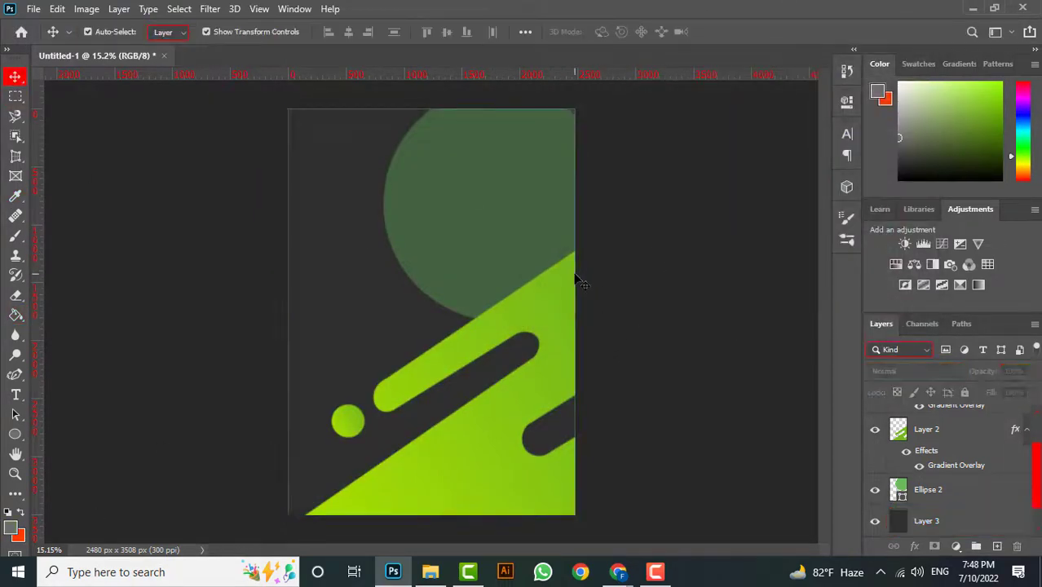
Shift the large translucent circle slightly farther toward the page's upper-right corner and deselect it
scroll(349, 245, up, 5)
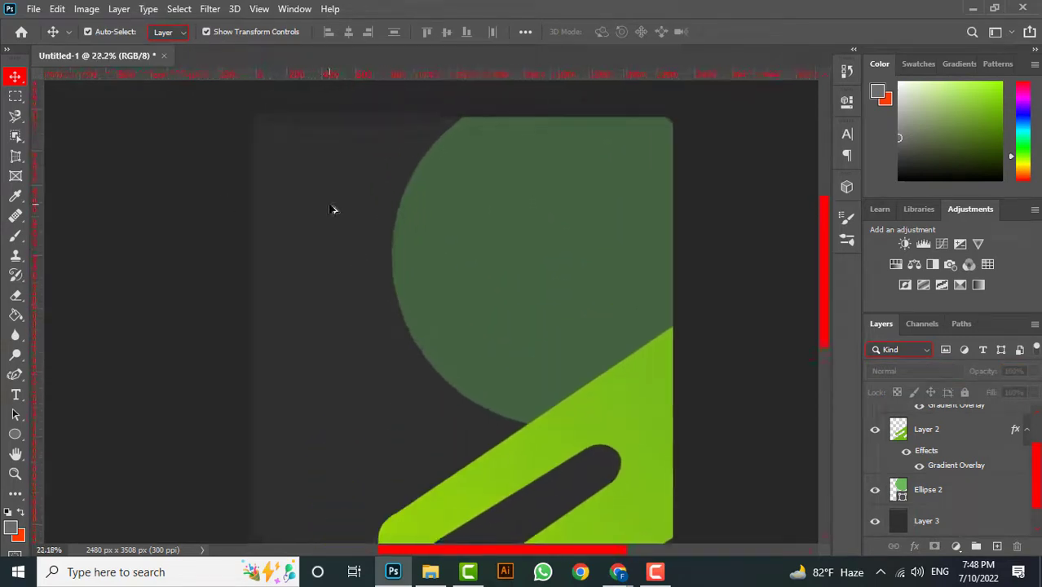
drag(580, 245, 590, 238)
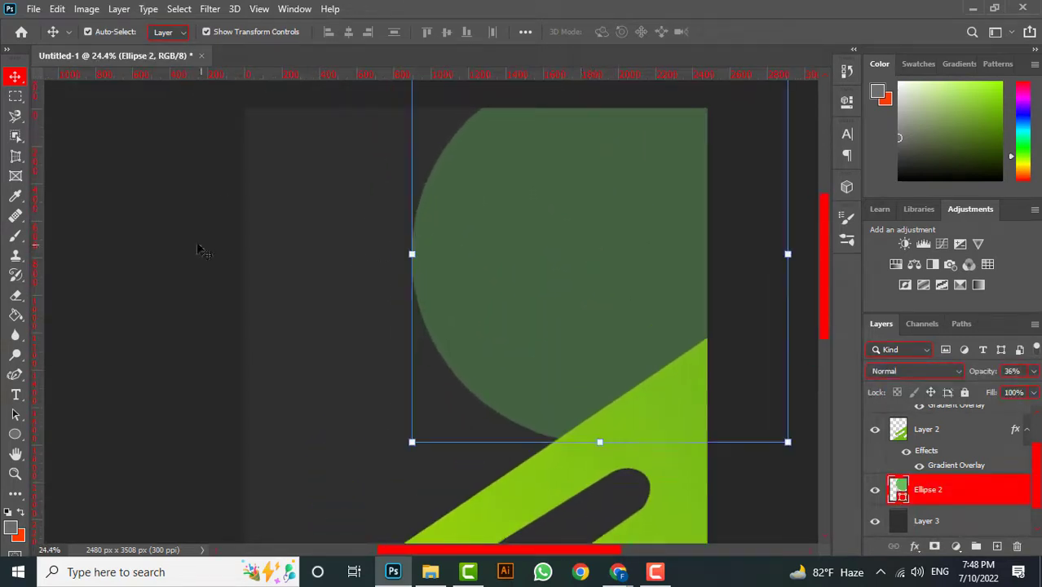
click(163, 253)
Place a "Lorem Ipsum" text line near the page's upper-left corner in Freehand575 BT at 64.89 pt
key(t)
click(269, 140)
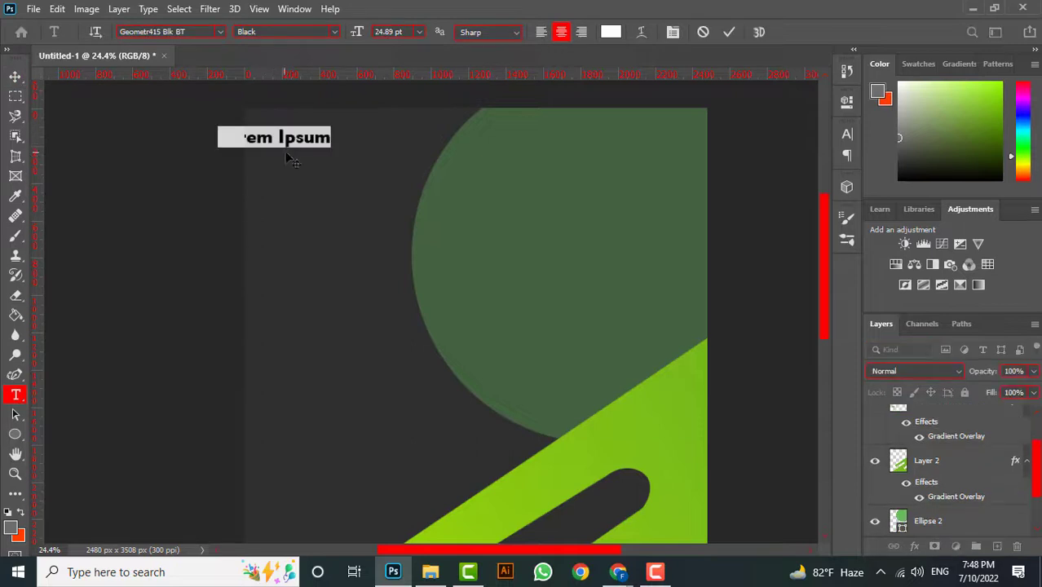
click(848, 135)
click(757, 156)
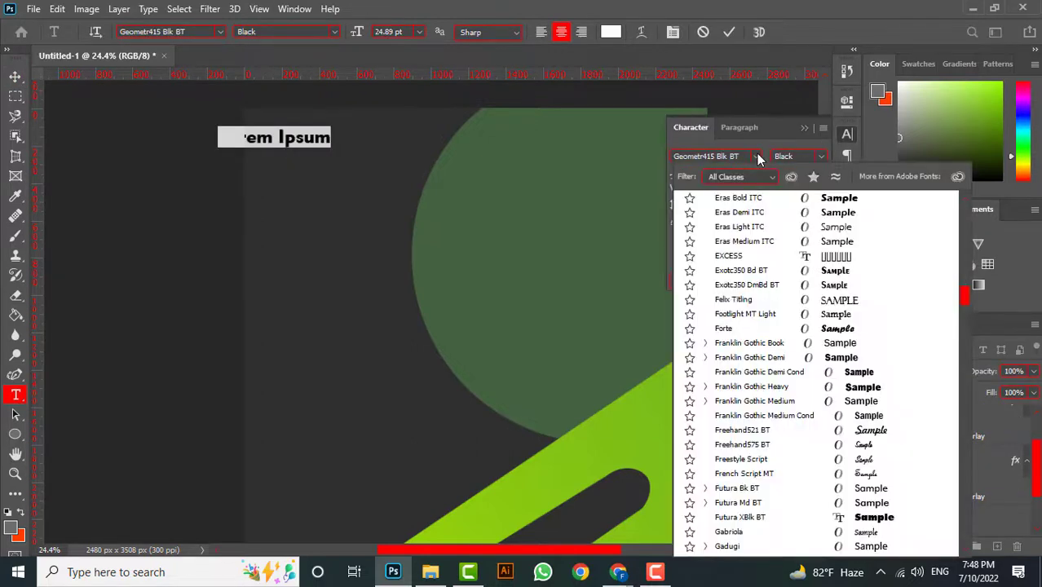
scroll(779, 326, down, 1)
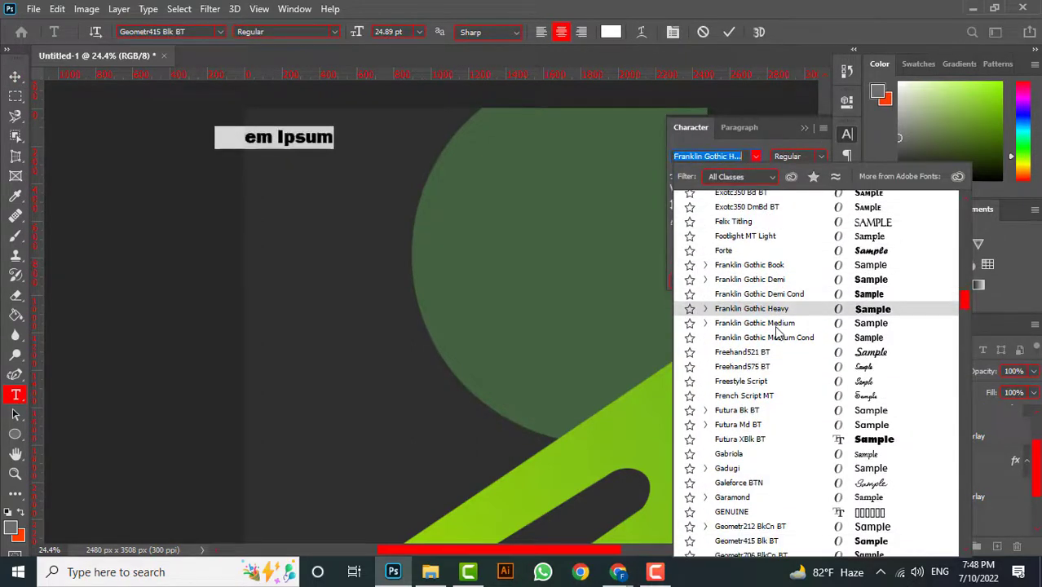
click(774, 367)
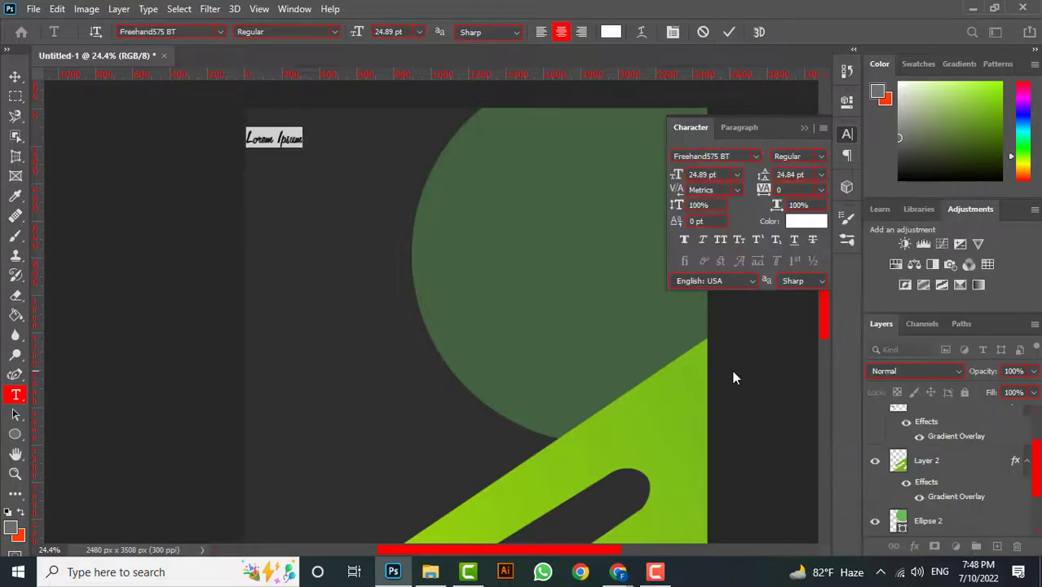
drag(359, 34, 367, 37)
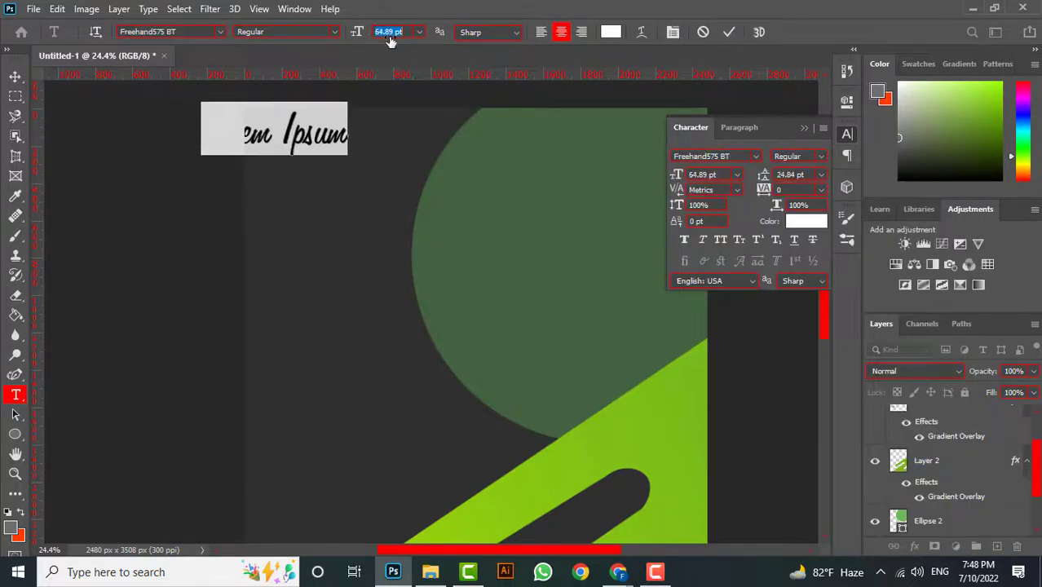
Change the "Lorem Ipsum" text's font to Calibri Regular and enlarge it to 76.89 pt
click(756, 157)
scroll(810, 342, down, 3)
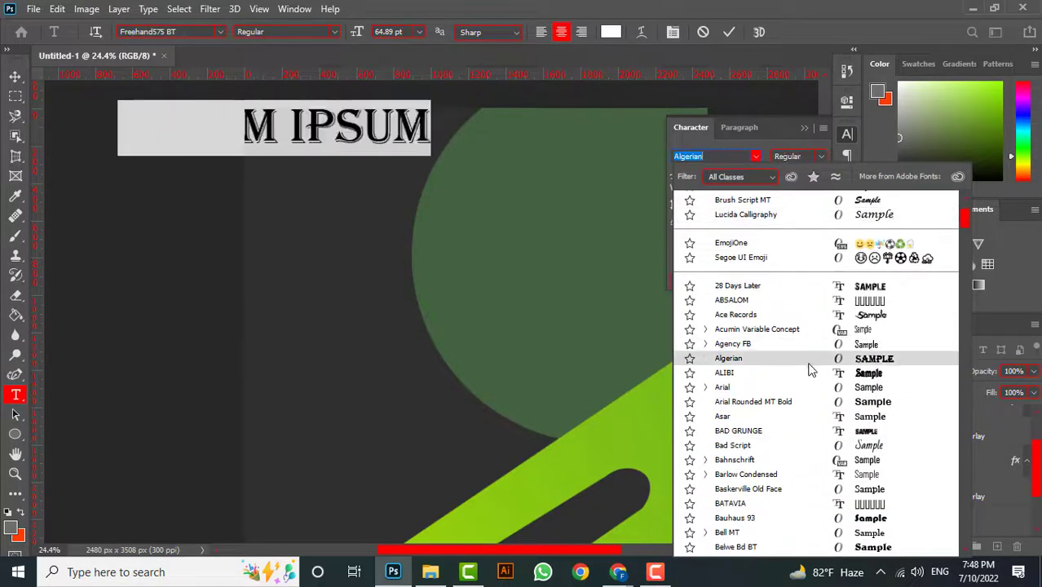
scroll(810, 384, down, 7)
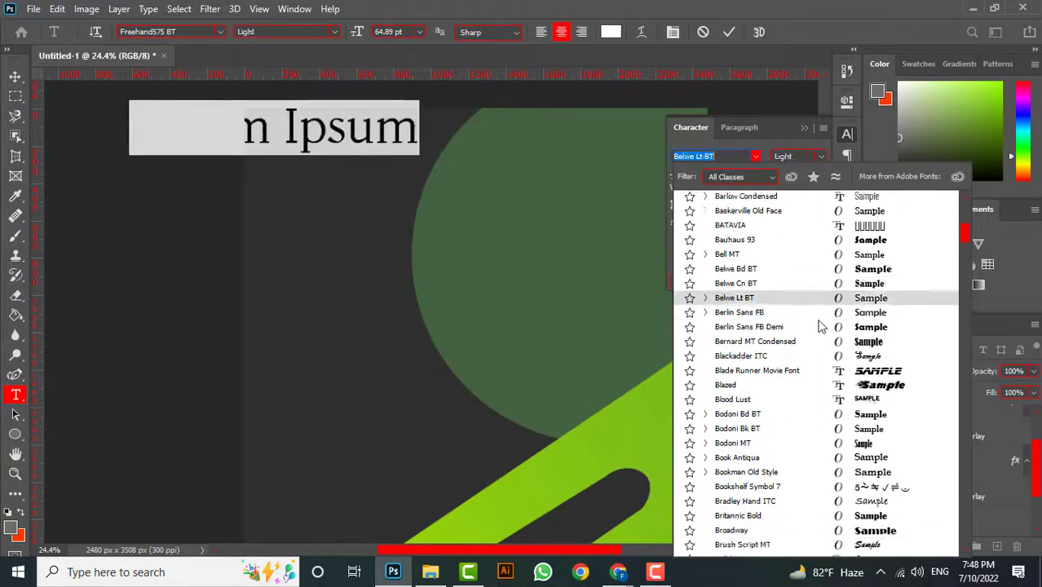
scroll(820, 333, down, 1)
scroll(820, 333, down, 2)
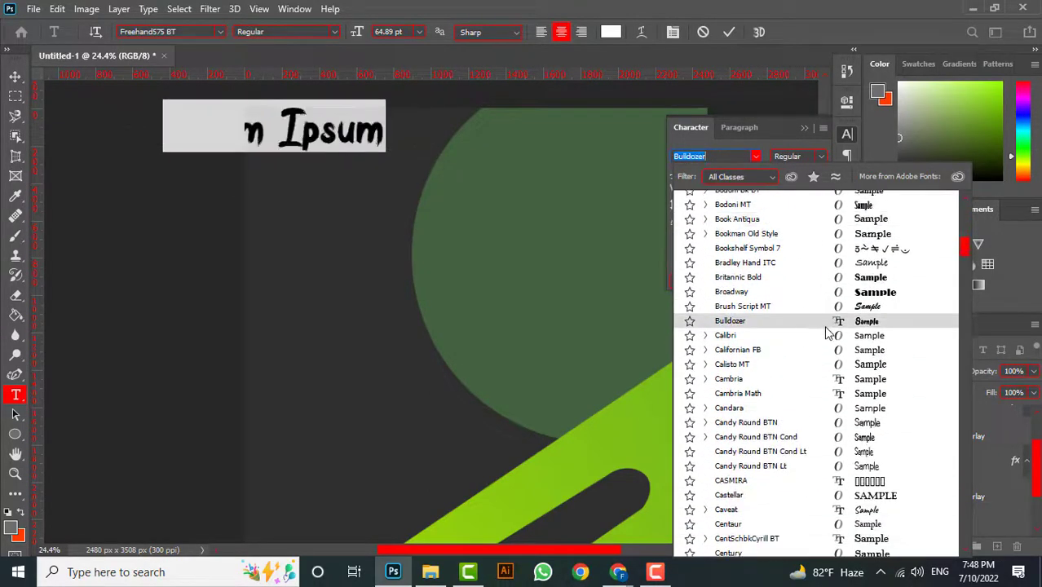
key(Escape)
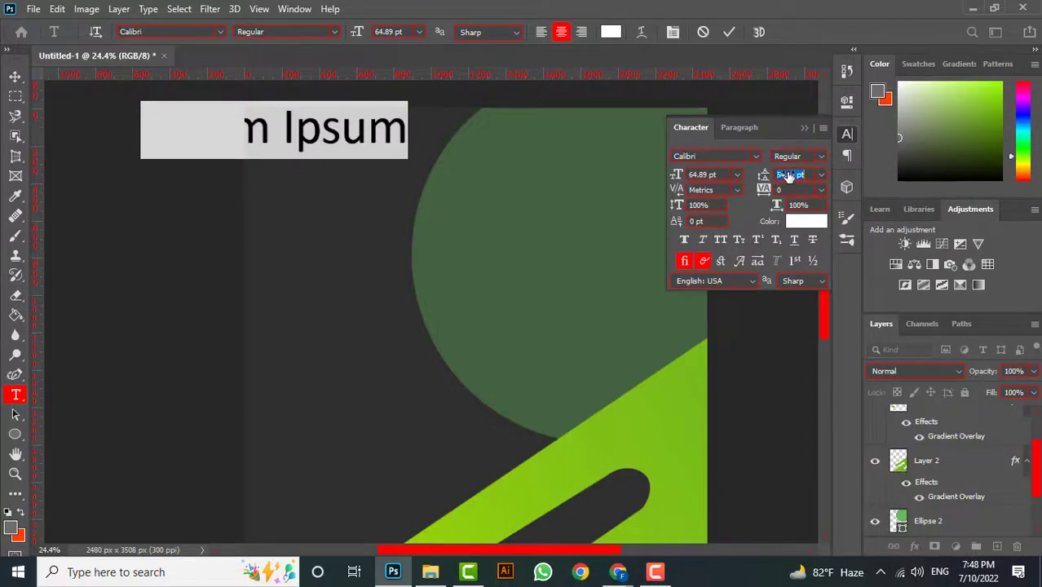
drag(677, 176, 685, 177)
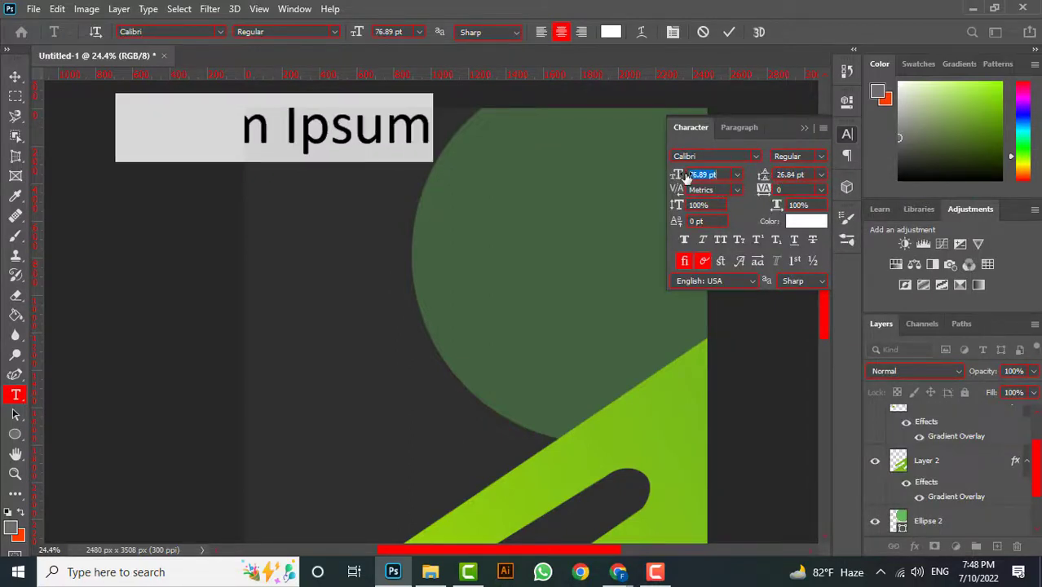